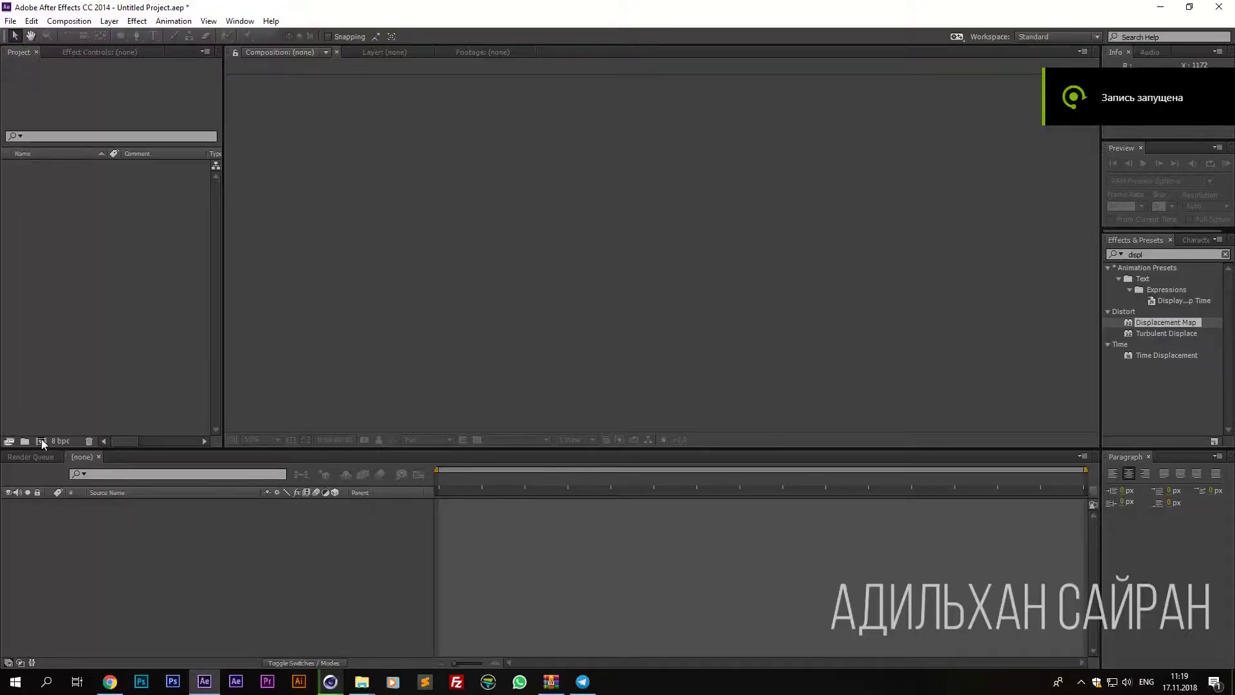
Create a composition named MAIN at 1920×1080, 29.97 fps, lasting 28 seconds.
click(41, 439)
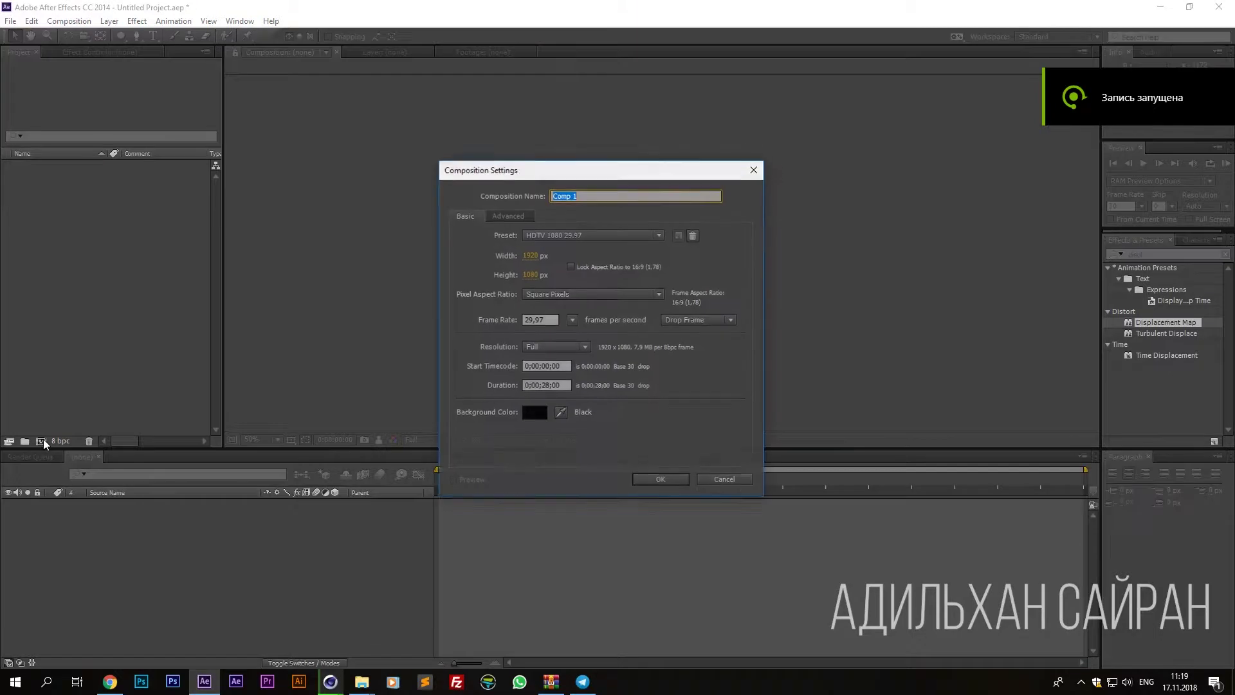
text(MAIN)
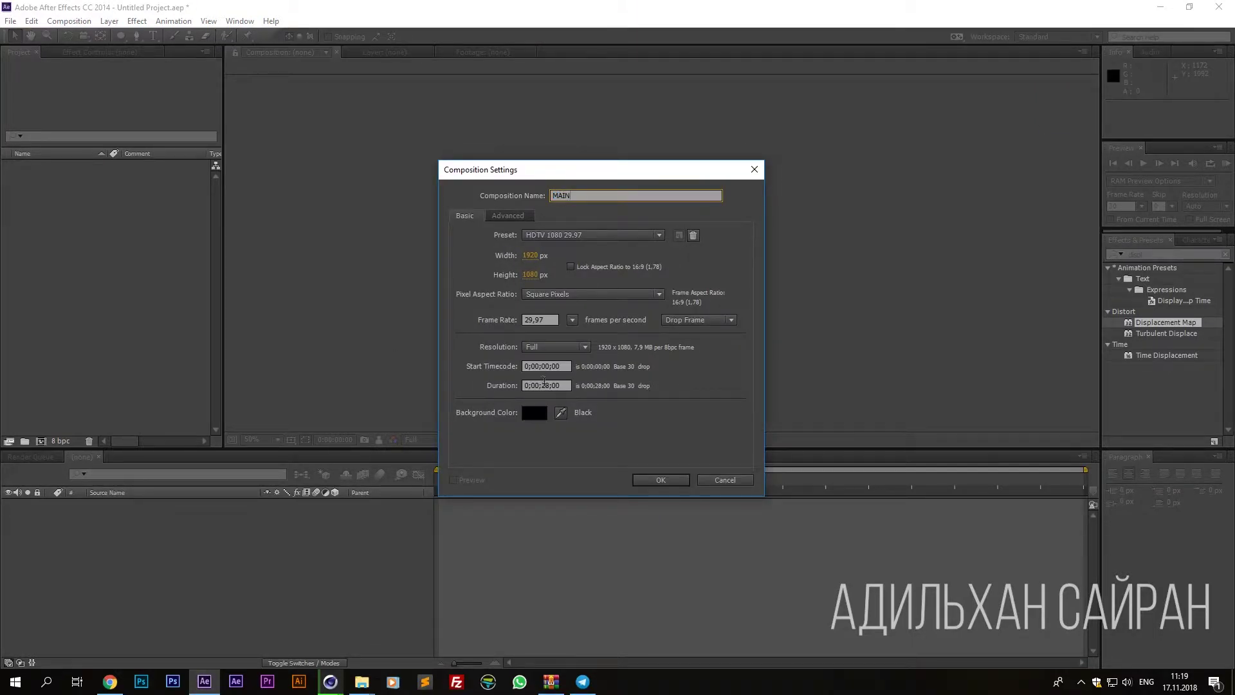
click(651, 481)
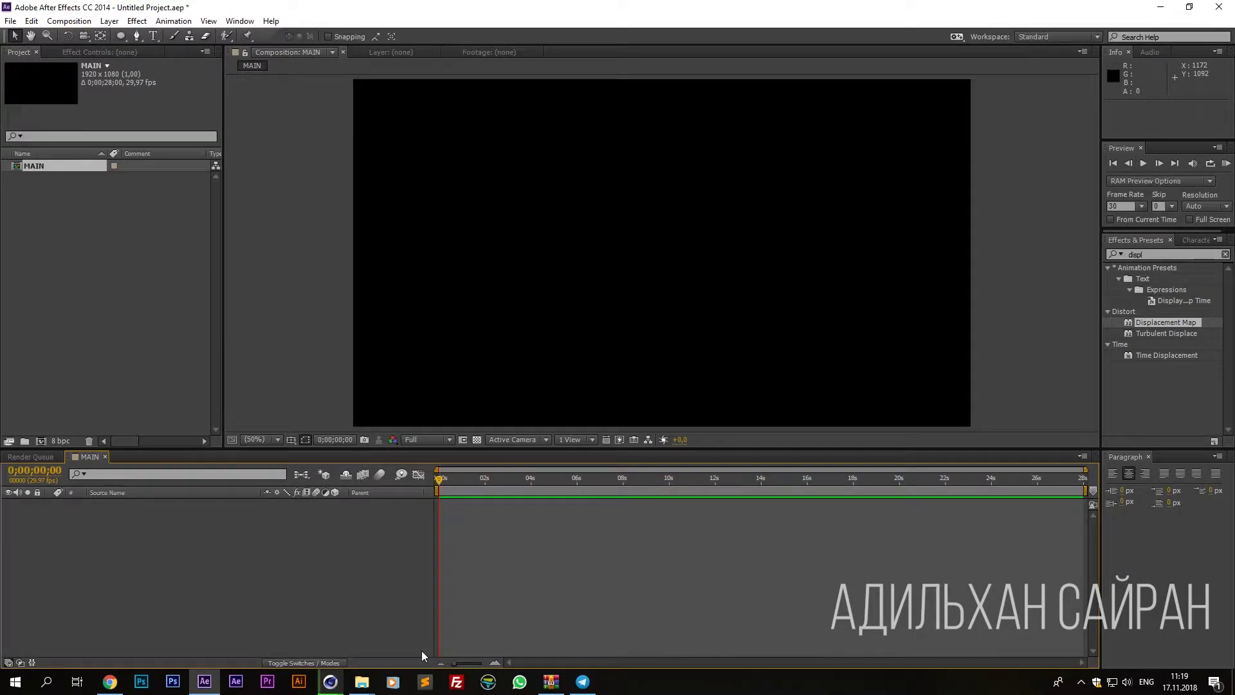
Import Glitch #1–#9.mp4 into the project and add a new composition named Map.
click(127, 306)
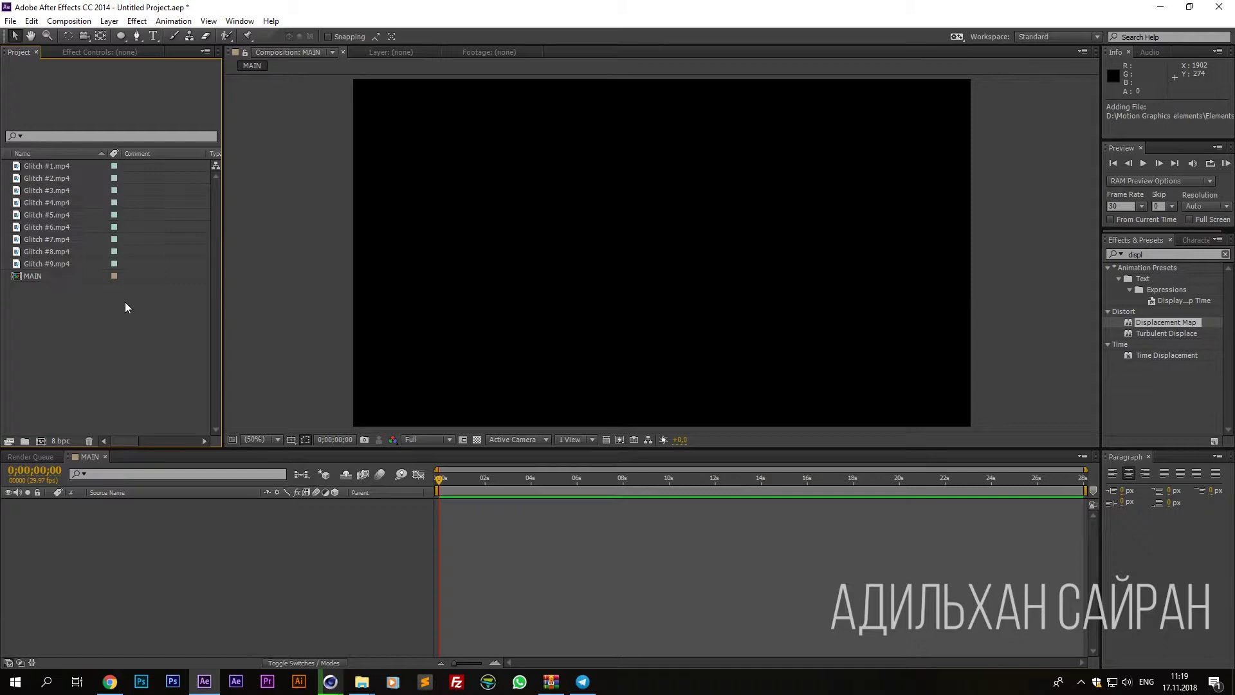
click(121, 531)
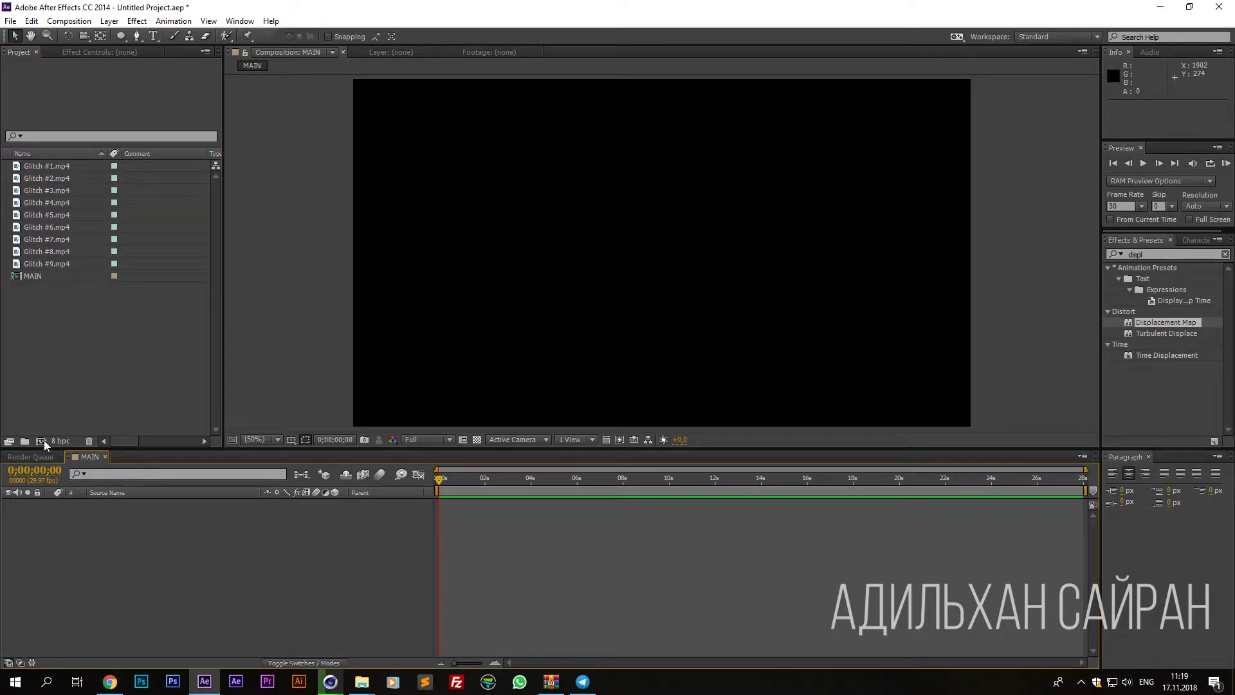
click(40, 440)
text(Map)
key(Return)
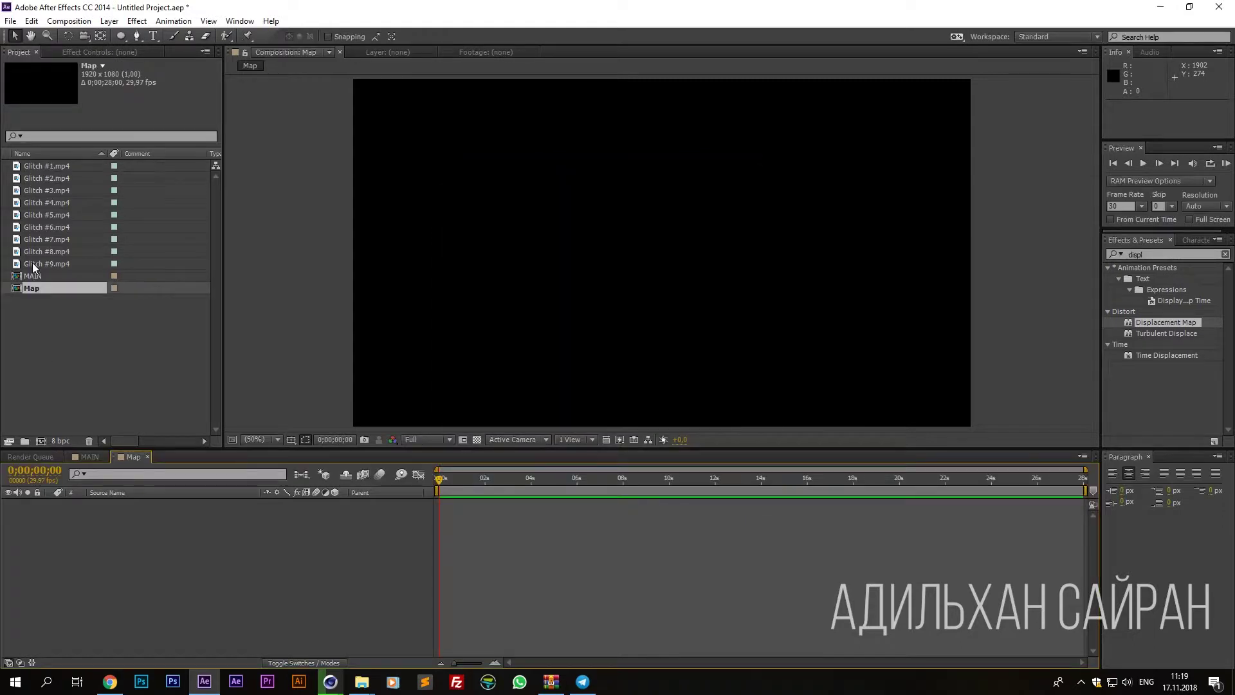
Put all nine Glitch clips into Map and stagger them to play one after another.
click(36, 263)
shift+click(52, 165)
mouse_move(64, 179)
mouse_down()
mouse_move(219, 554)
mouse_move(474, 580)
mouse_move(627, 502)
mouse_up()
ctrl+click(450, 589)
ctrl+click(475, 580)
ctrl+click(504, 569)
ctrl+click(547, 548)
ctrl+click(575, 536)
ctrl+click(598, 525)
Trim the Map composition to a work area ending at 9;06.
key(n)
right_click(650, 491)
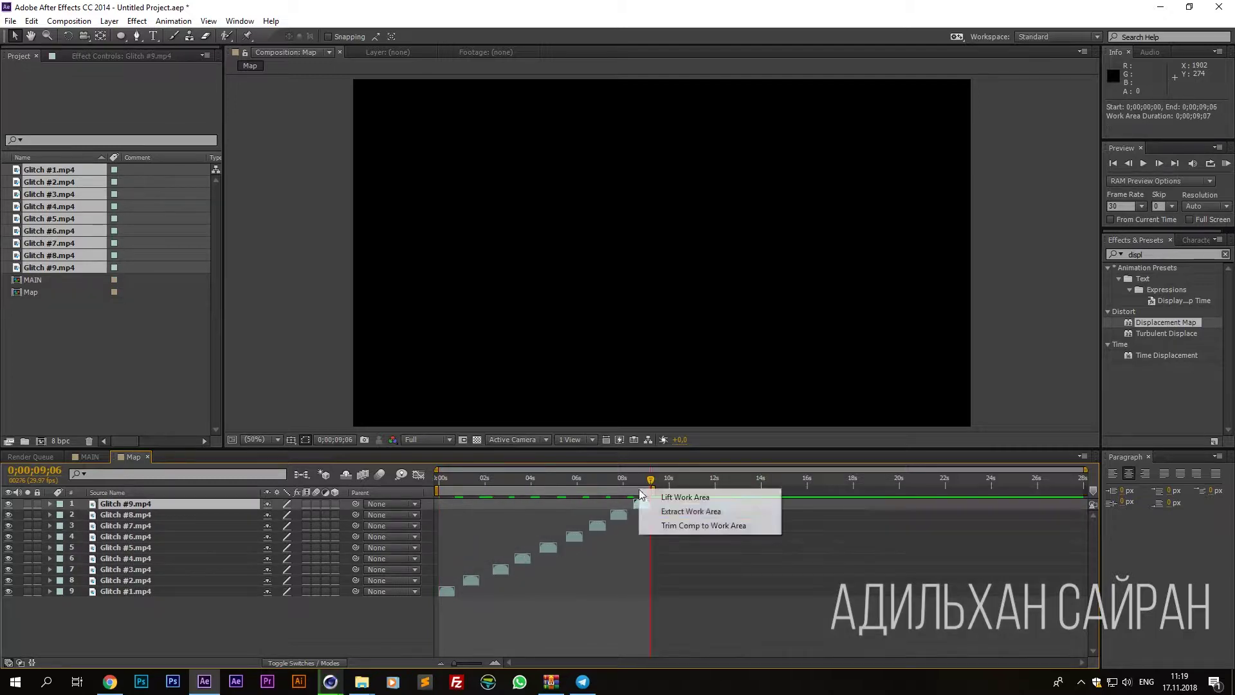
click(665, 531)
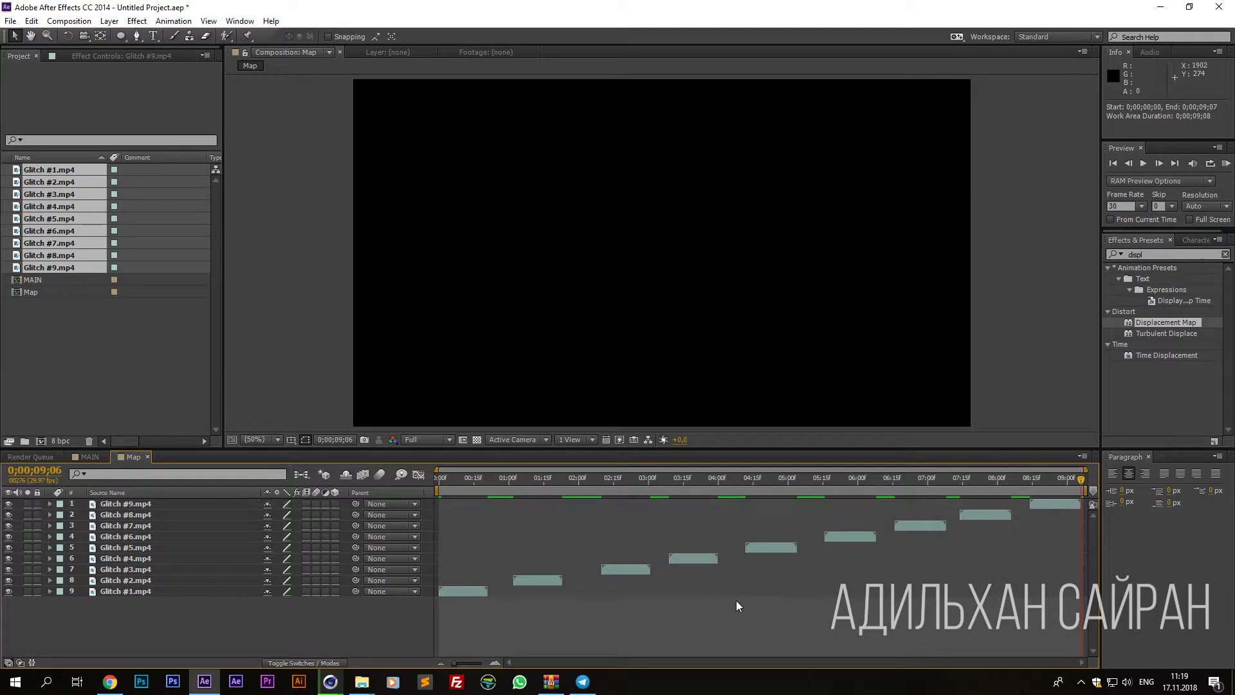
Return to the project list and begin another new composition.
click(87, 456)
click(65, 377)
click(156, 539)
click(41, 441)
text(Holder)
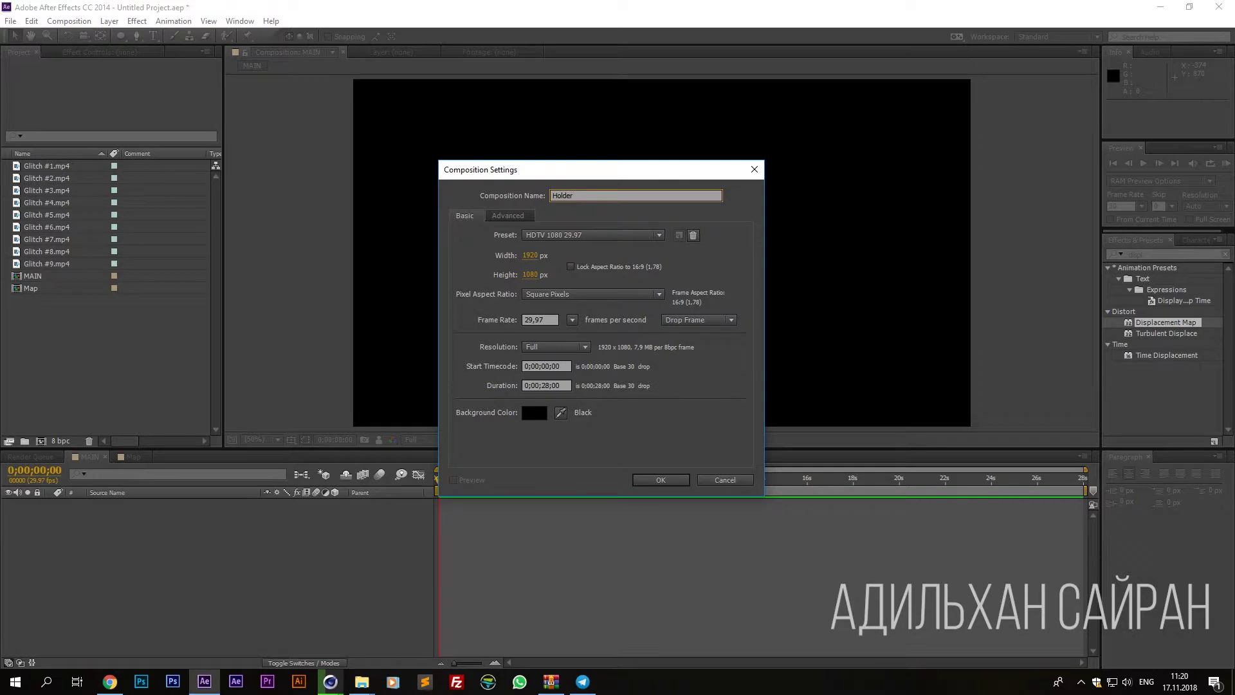
Create the Holder composition and type a white 'LOL KEK' text layer in it.
key(Return)
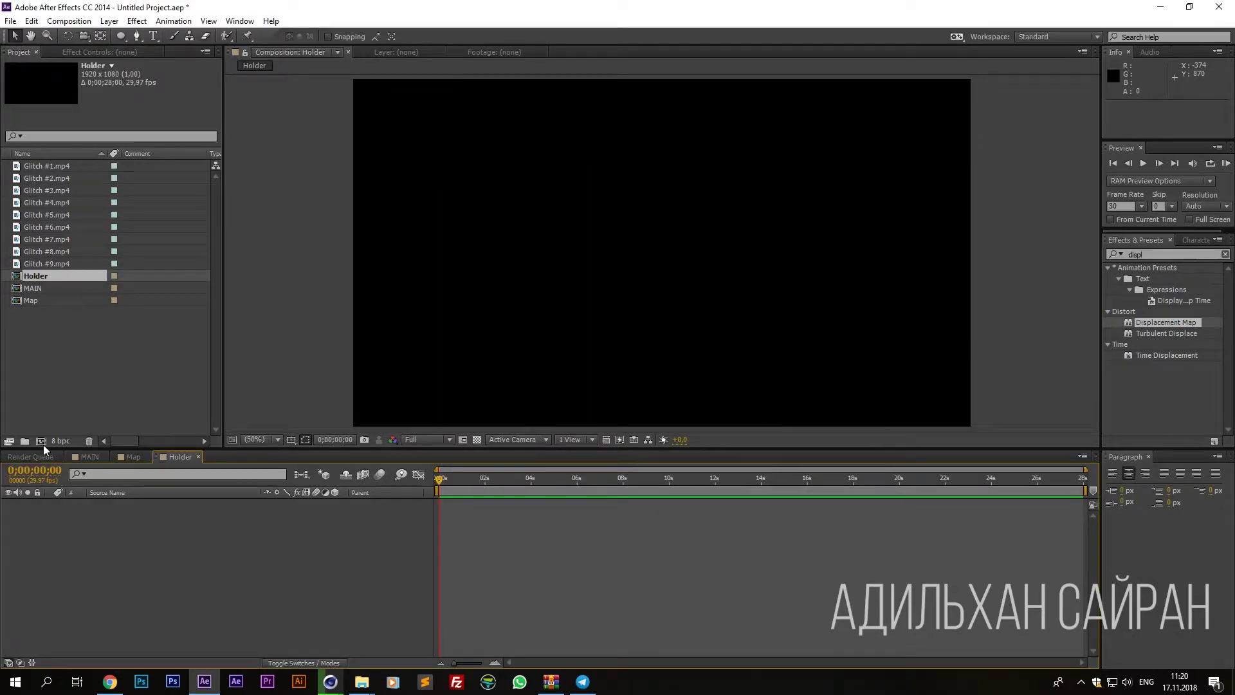
click(113, 323)
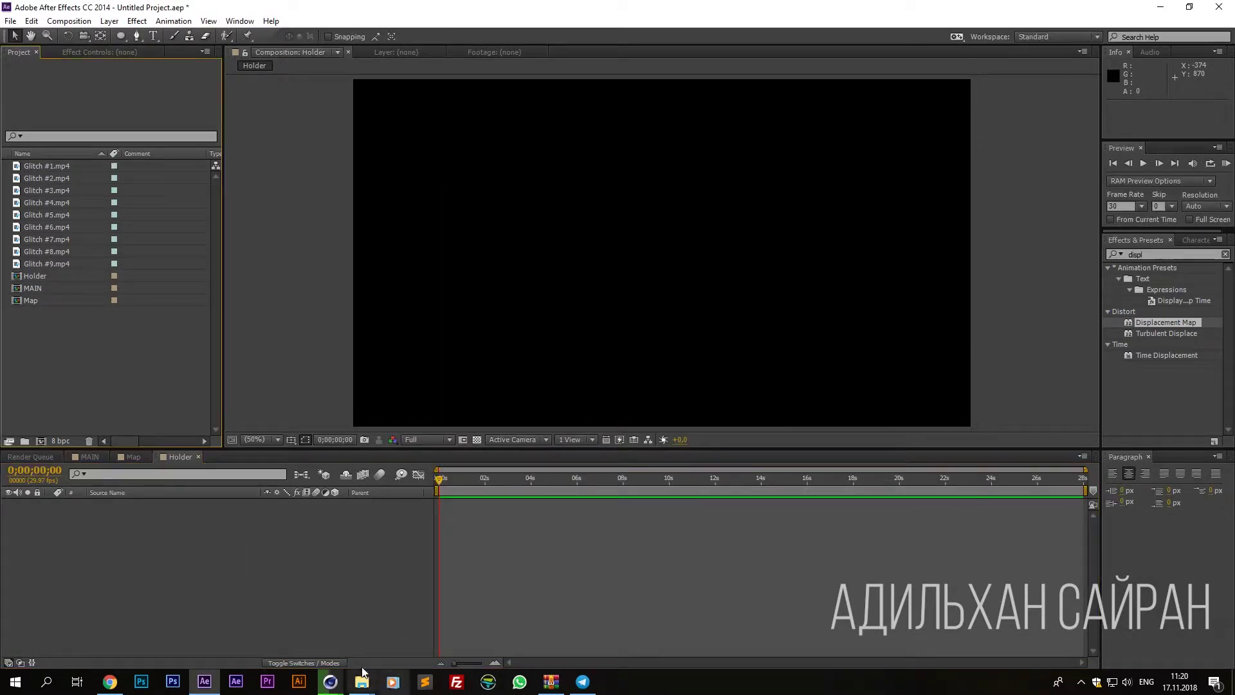
click(251, 589)
key(ctrl+t)
click(540, 251)
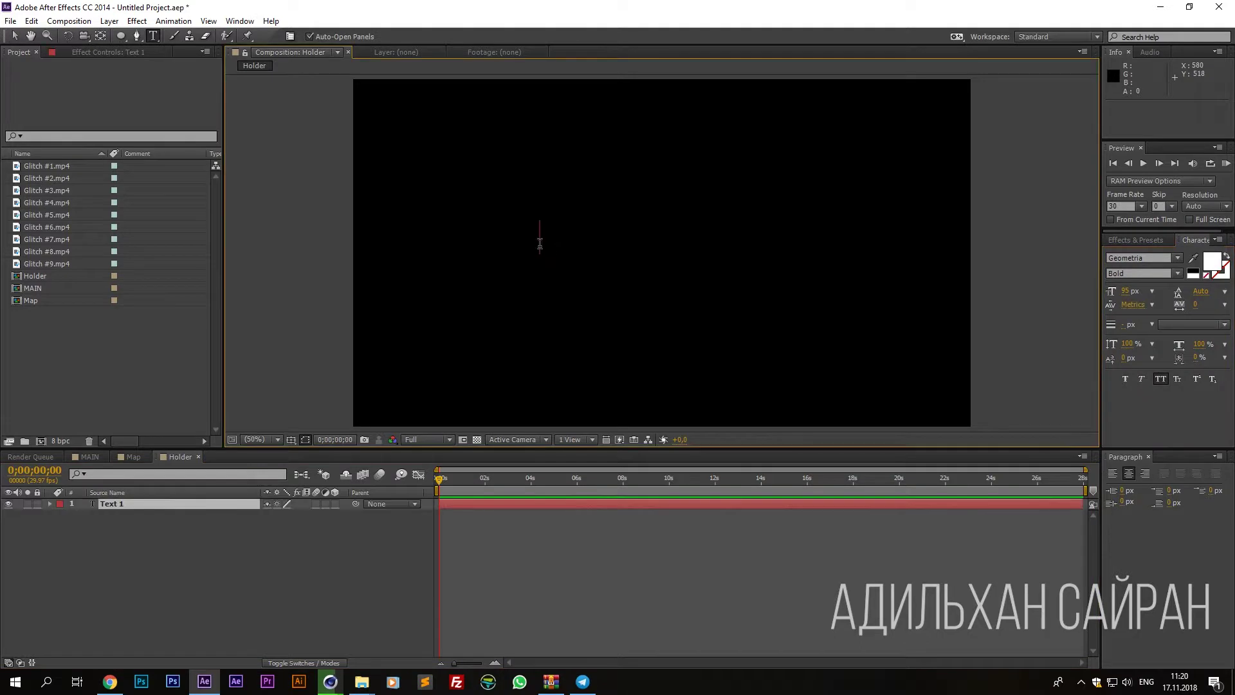
text(LOL )
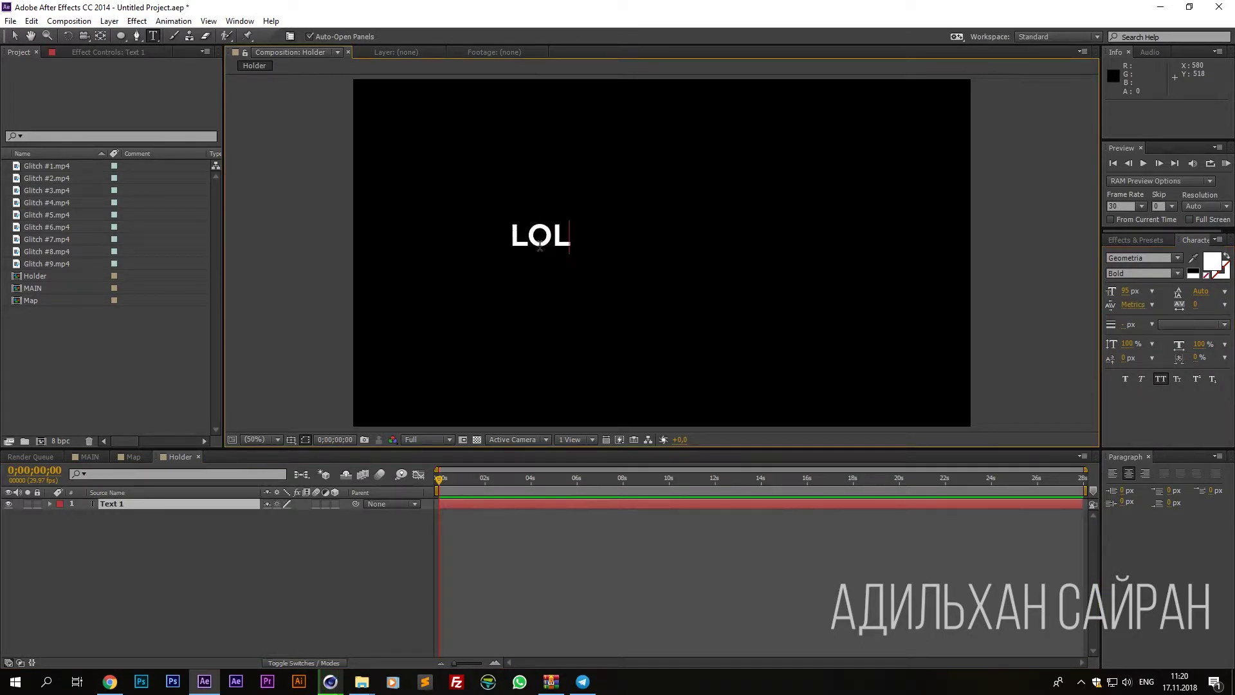
text(KEK)
key(Escape)
key(v)
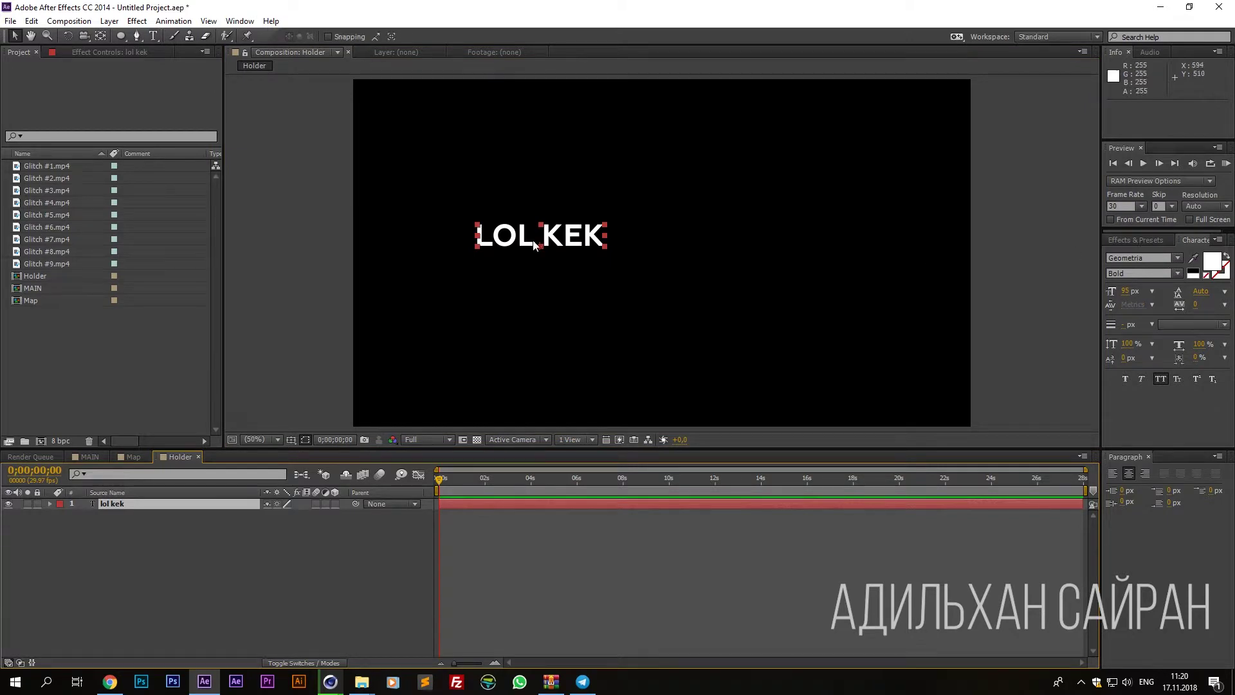
drag(542, 248, 553, 230)
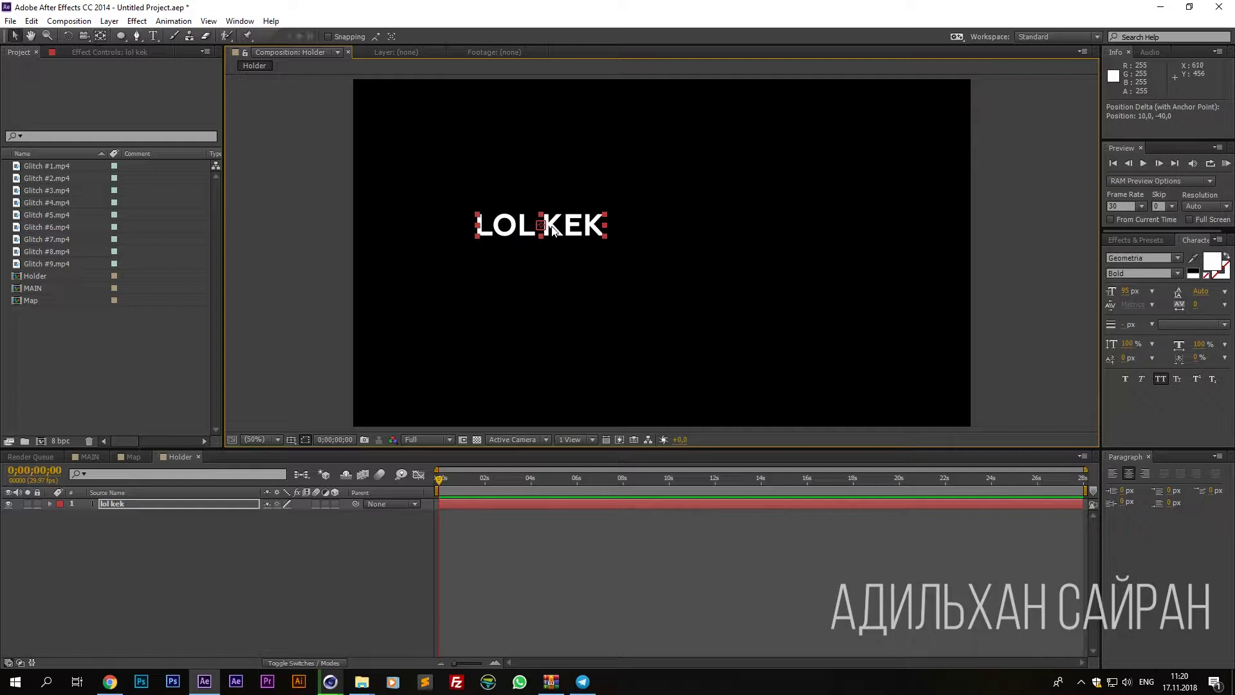
Centre the LOL KEK text, enlarge it to 108 px, and centre its anchor point.
key(ctrl+Home)
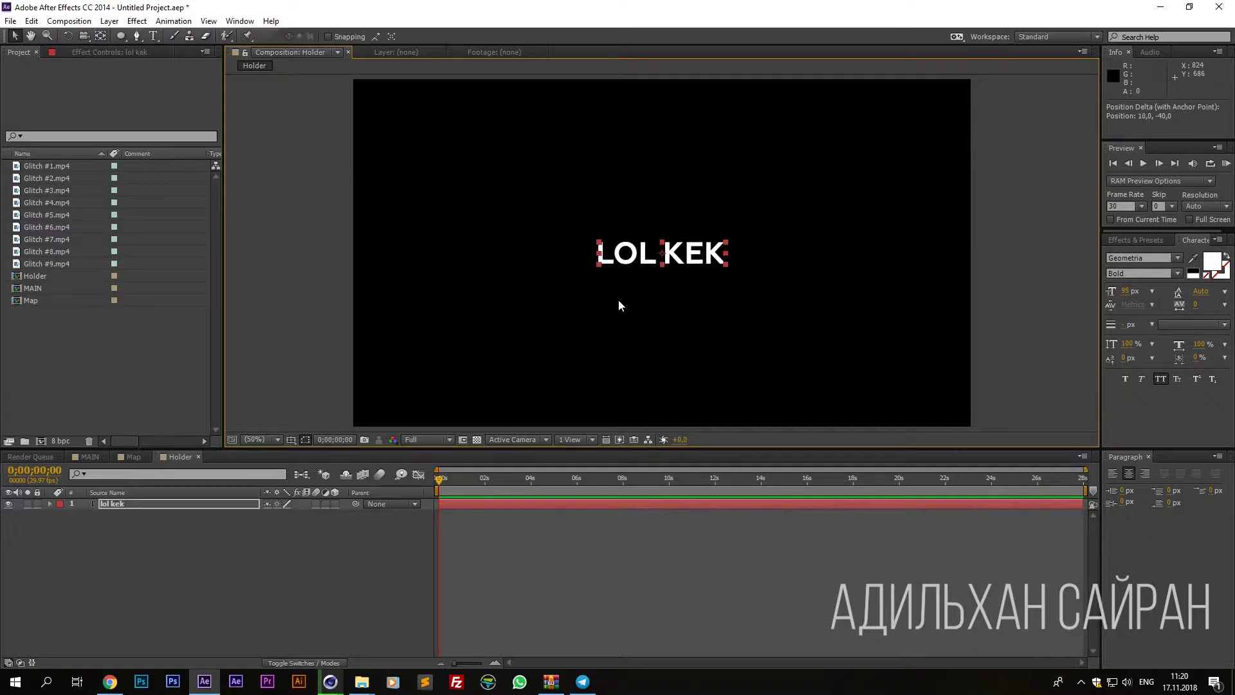
drag(1126, 290, 701, 290)
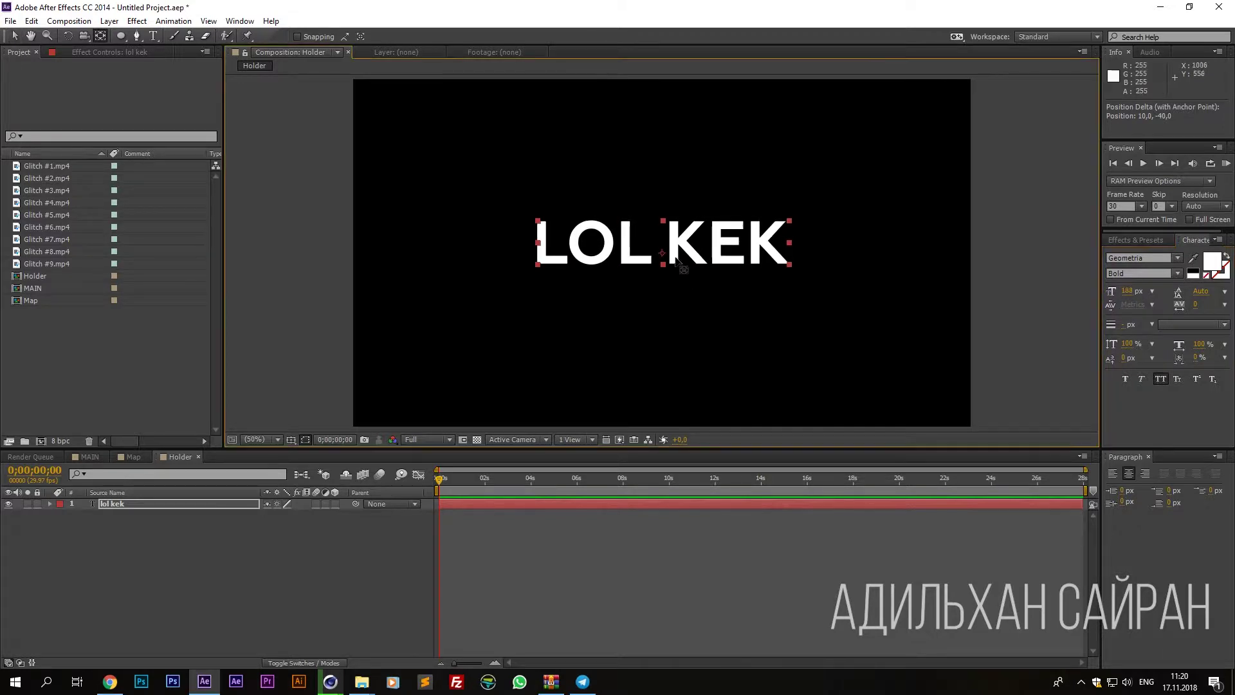
key(ctrl+alt+Home)
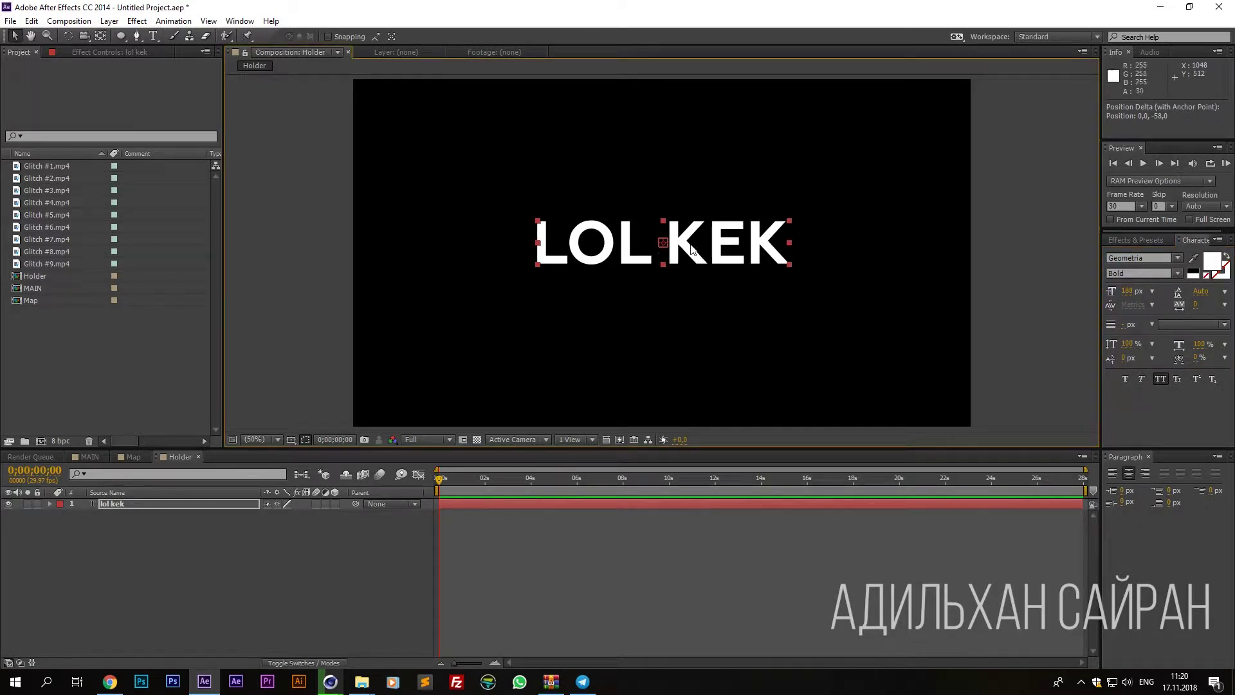
Turn on title/action safe guides to verify the text is centred, then go to MAIN.
click(291, 440)
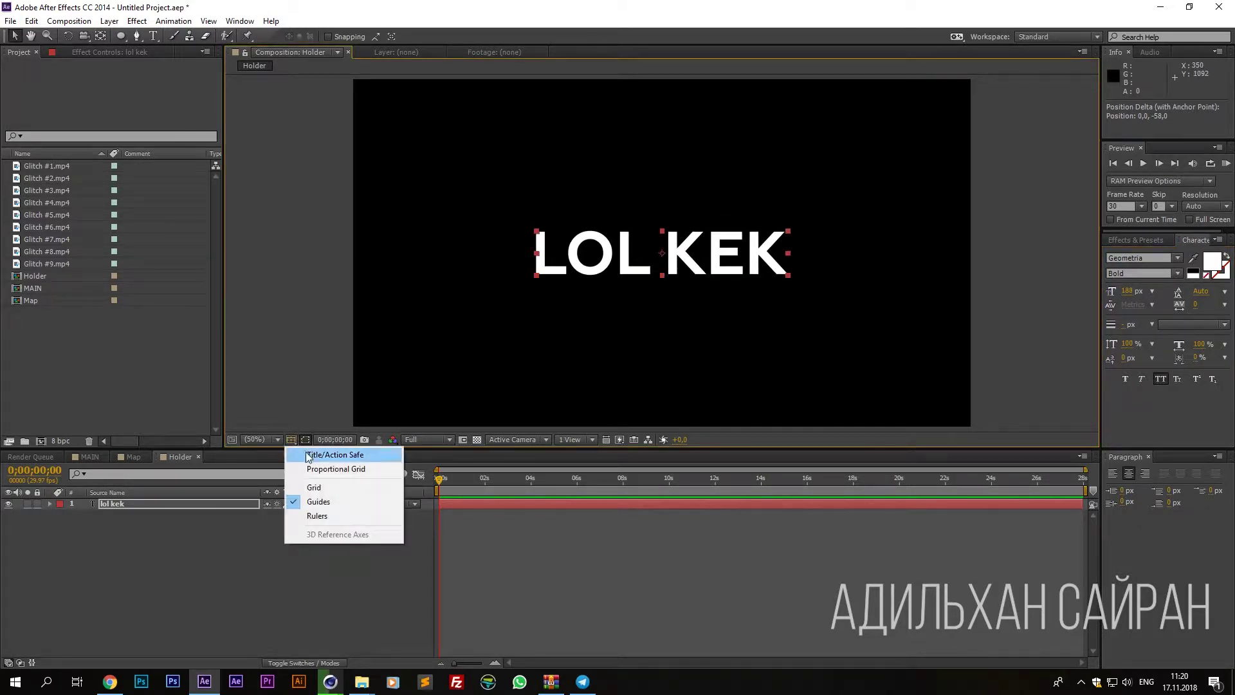
click(307, 454)
key(period)
key(period)
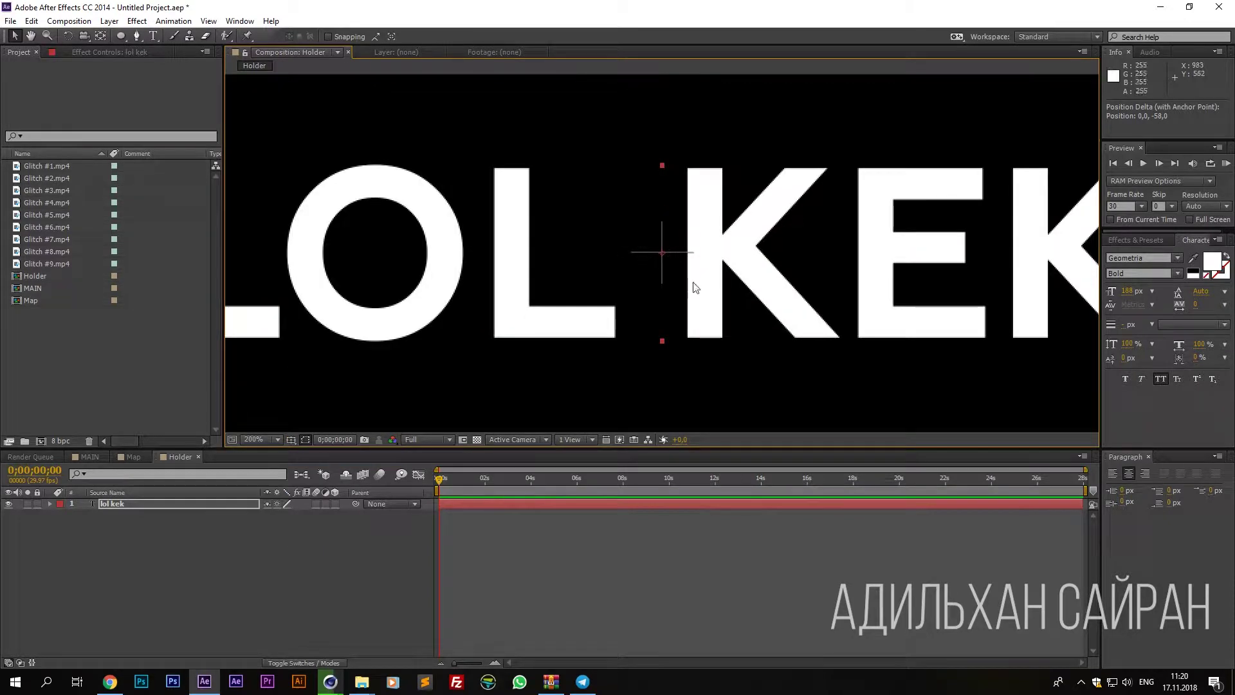
key(comma)
key(comma)
click(669, 318)
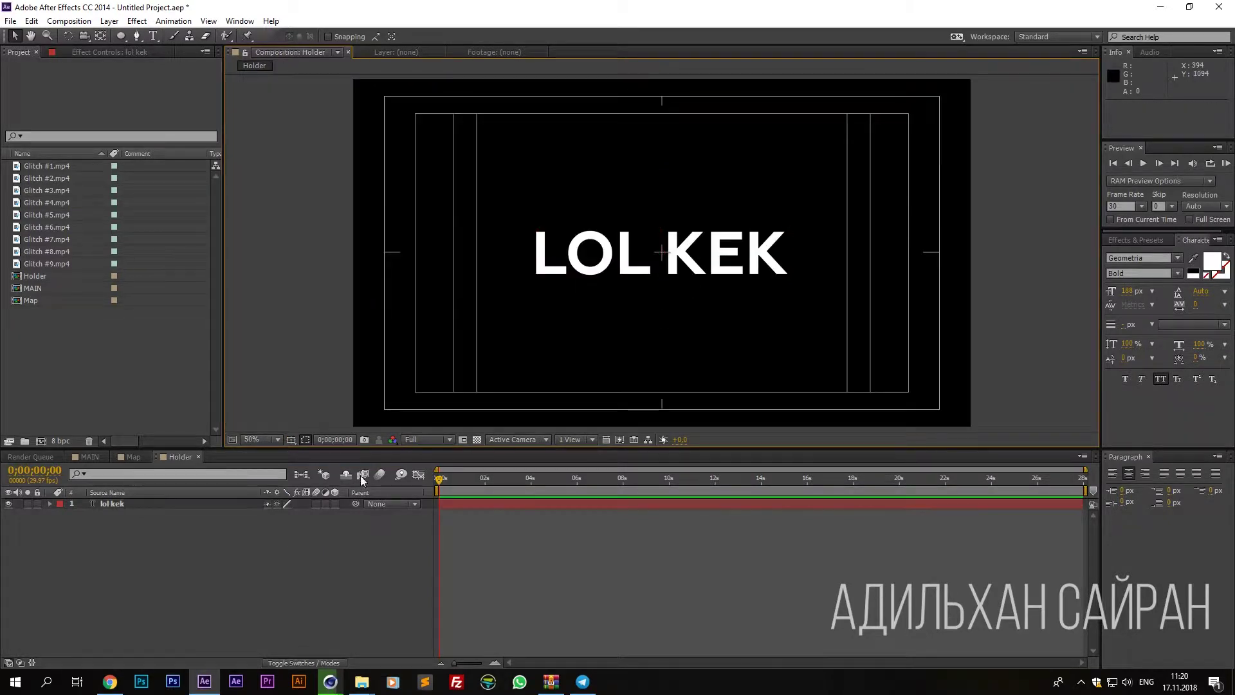
click(77, 457)
Place the Holder composition into MAIN as a layer.
drag(35, 275, 39, 525)
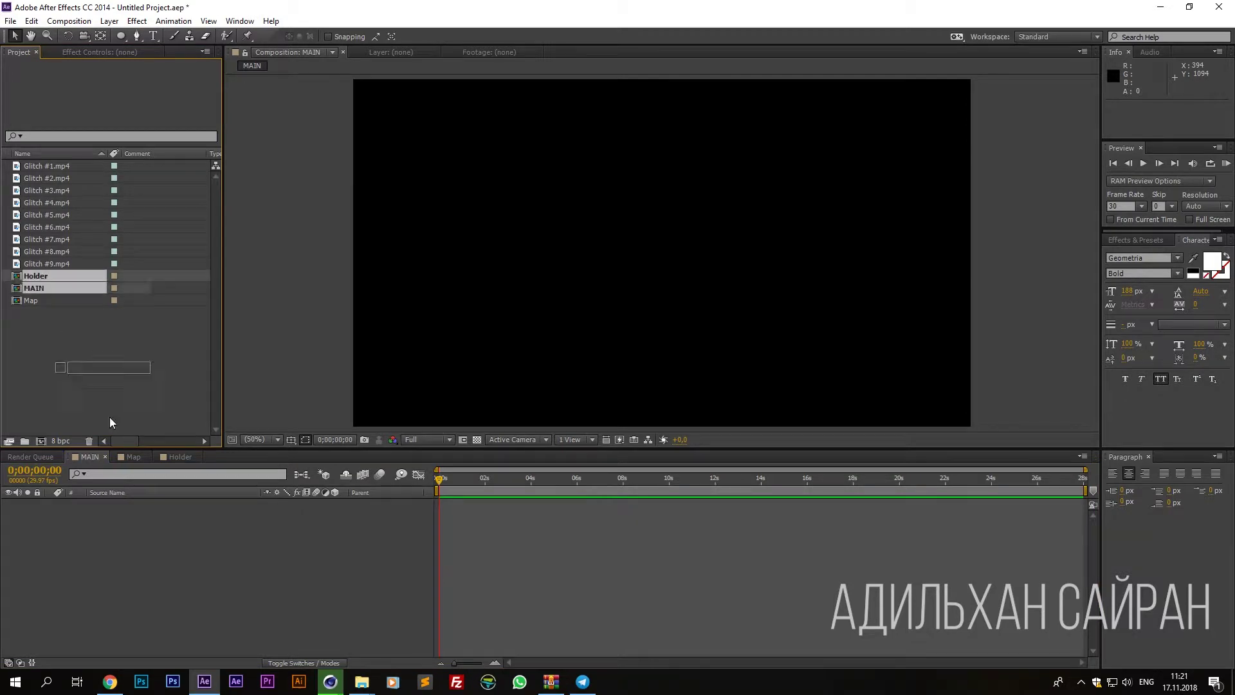
click(9, 504)
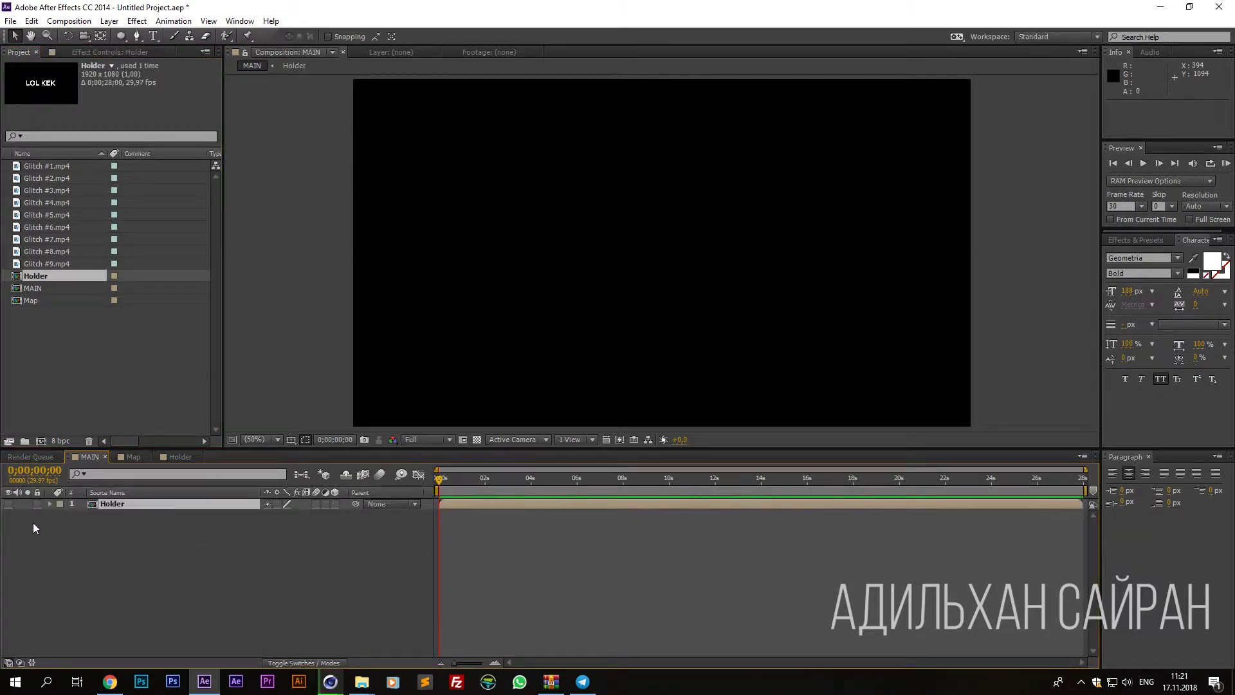
click(8, 504)
click(134, 577)
Add an adjustment layer above Holder and find Displacement Map in the effects search.
right_click(133, 577)
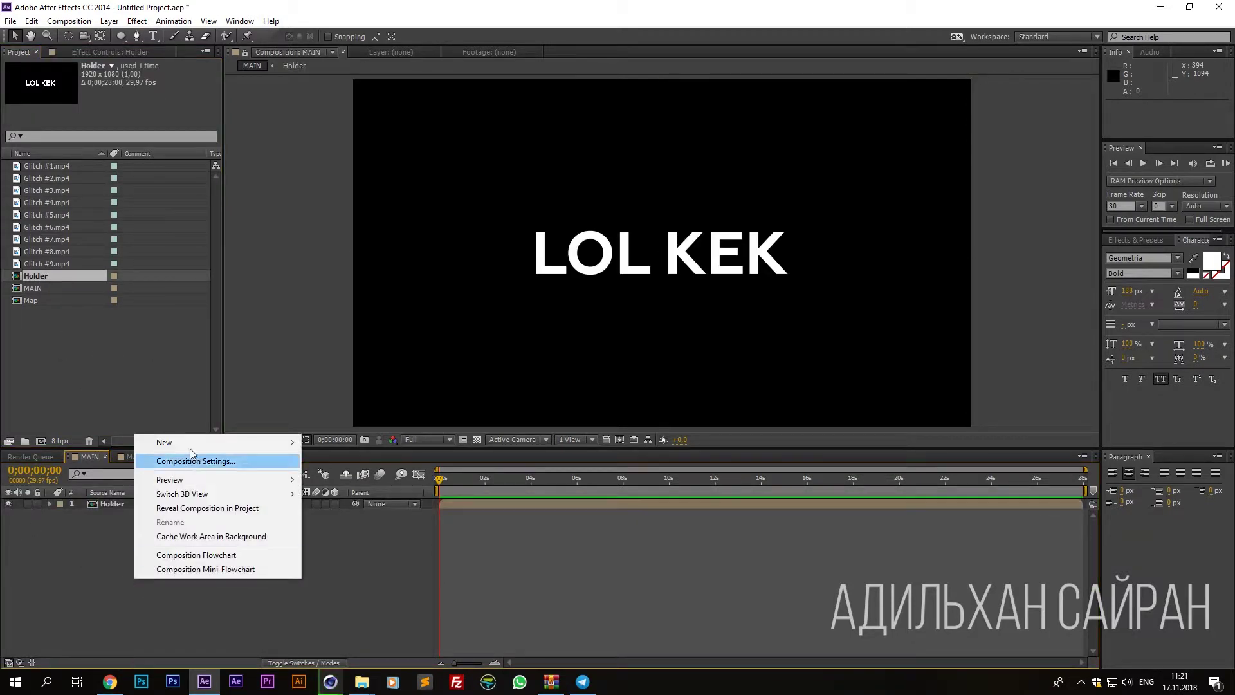
mouse_move(193, 440)
click(390, 547)
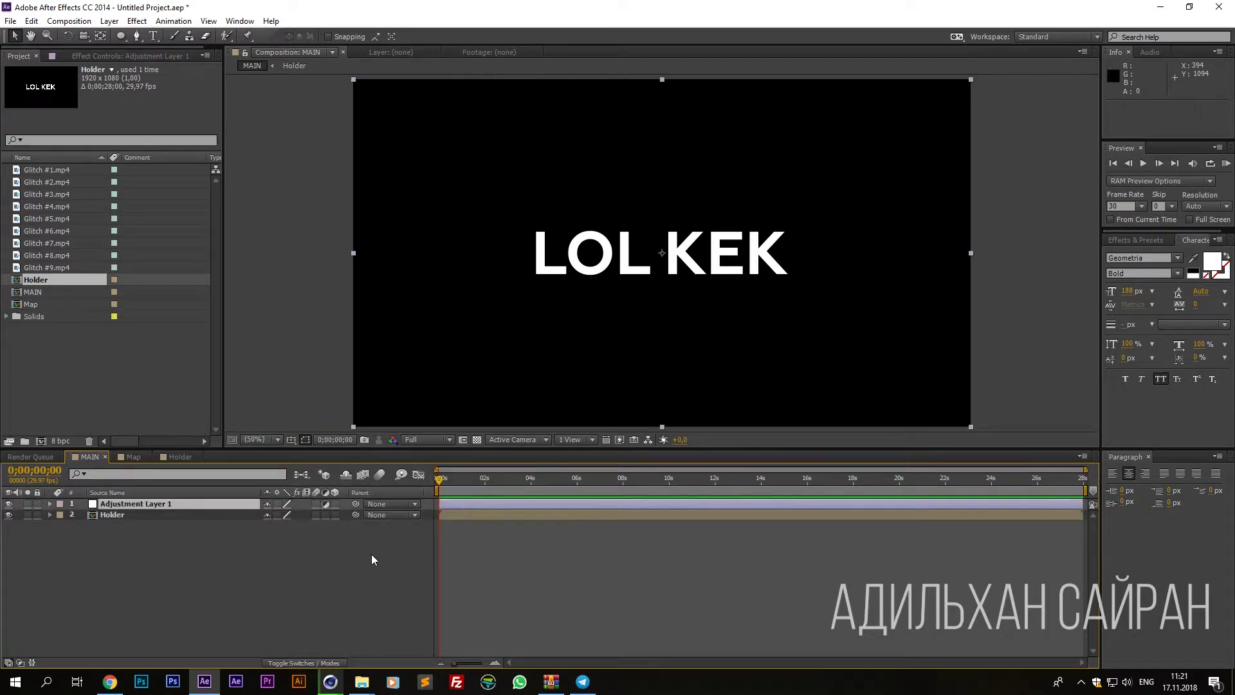
click(1163, 241)
text(displ)
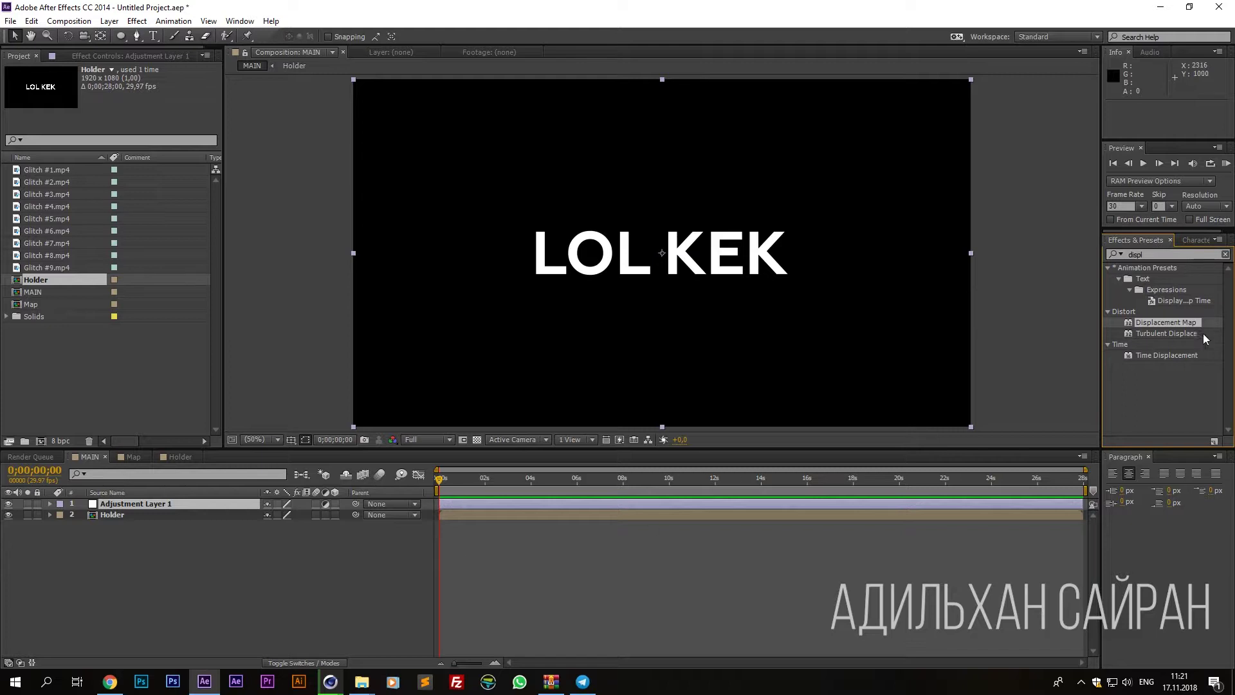
Apply Displacement Map to the adjustment layer and add a hidden Map layer to MAIN.
double_click(1193, 324)
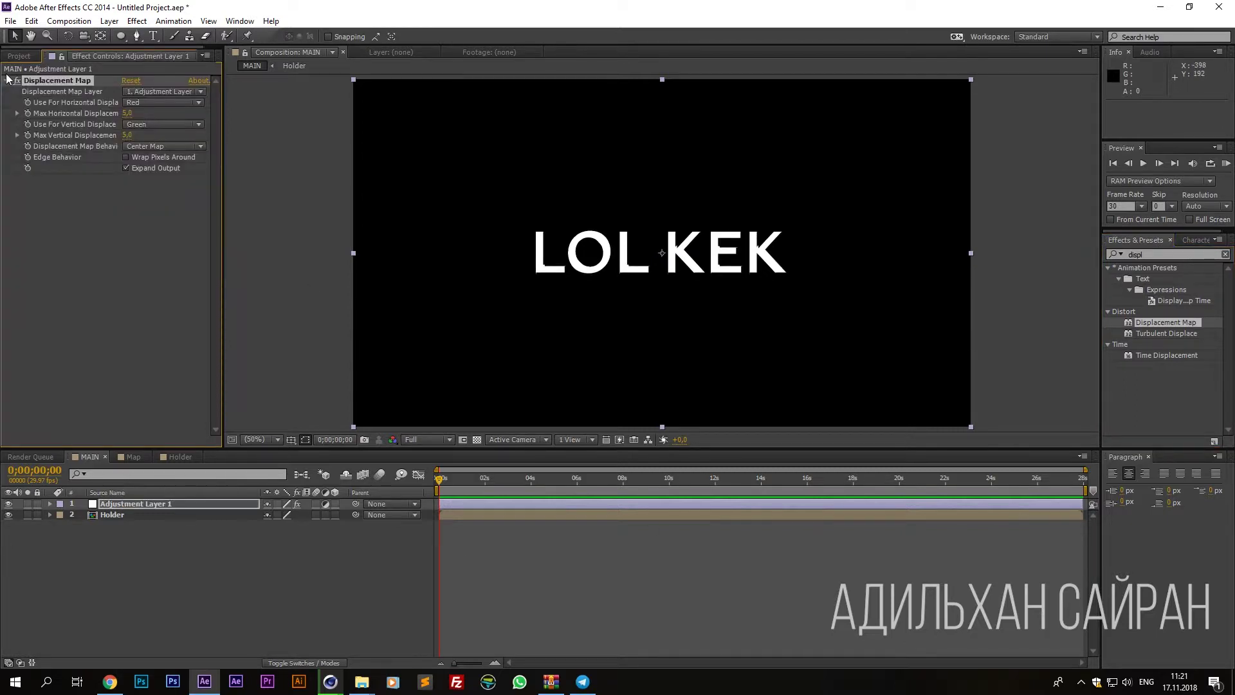
click(19, 56)
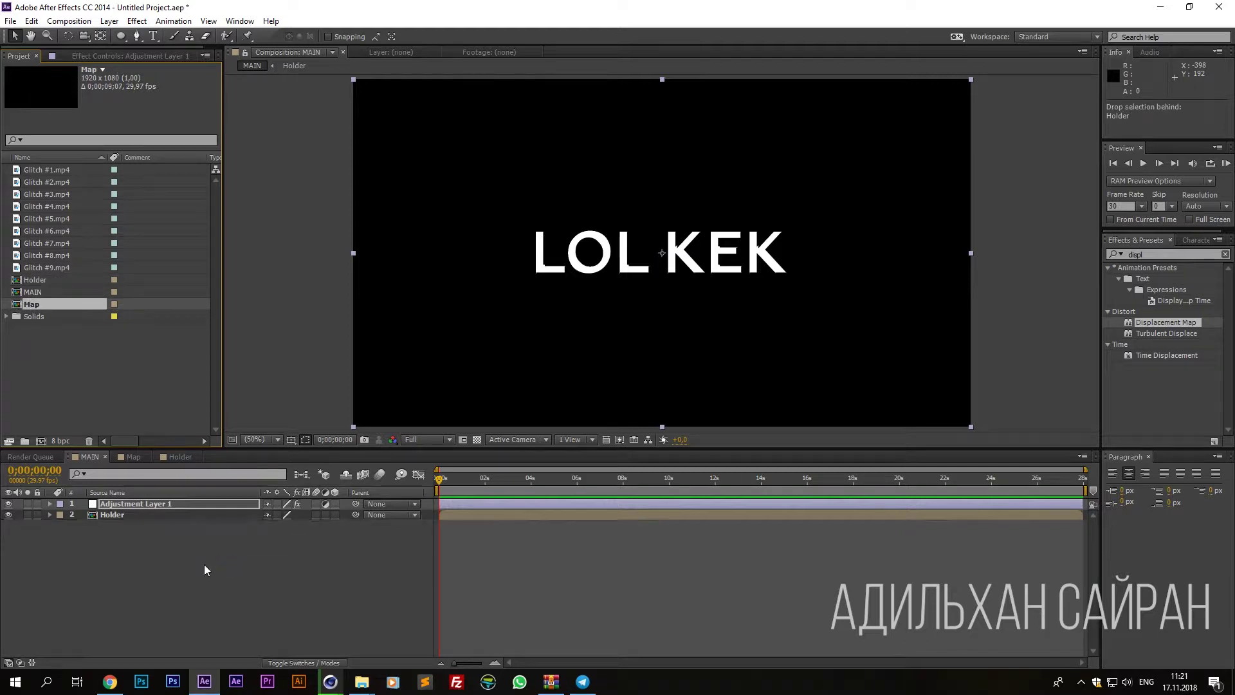
drag(28, 309, 14, 534)
click(9, 526)
Set the Displacement Map Layer to 3. Map and preview a few frames later.
click(135, 504)
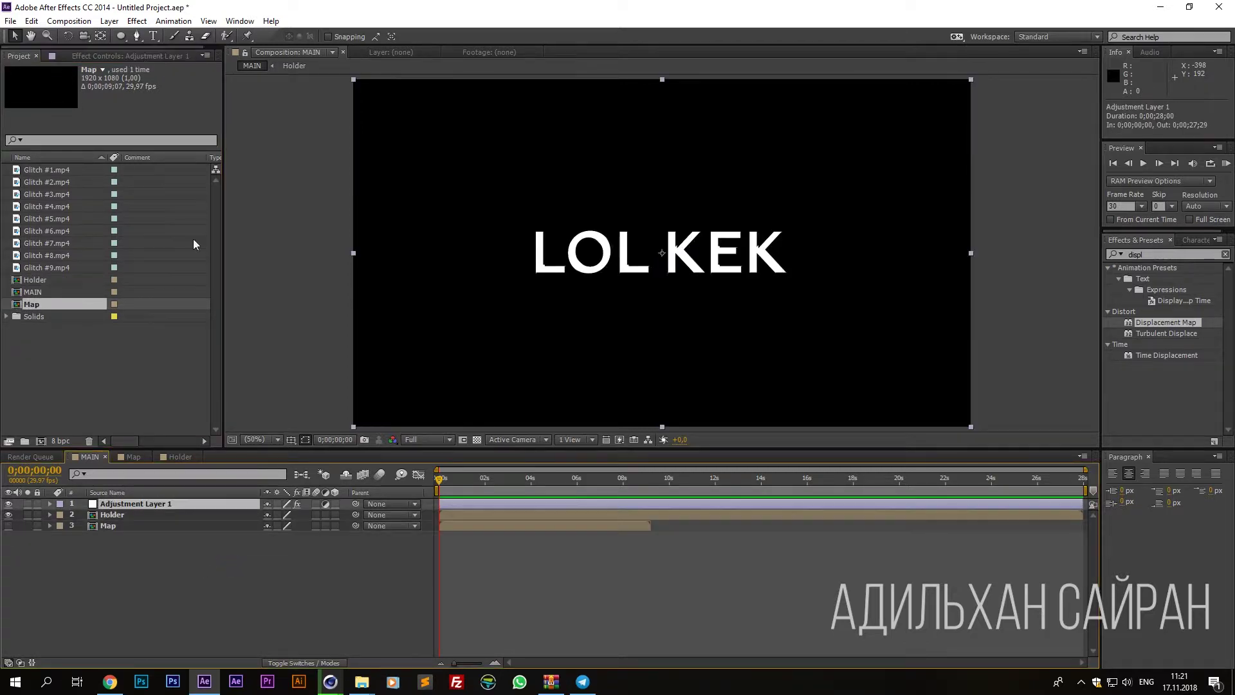
click(125, 56)
click(161, 91)
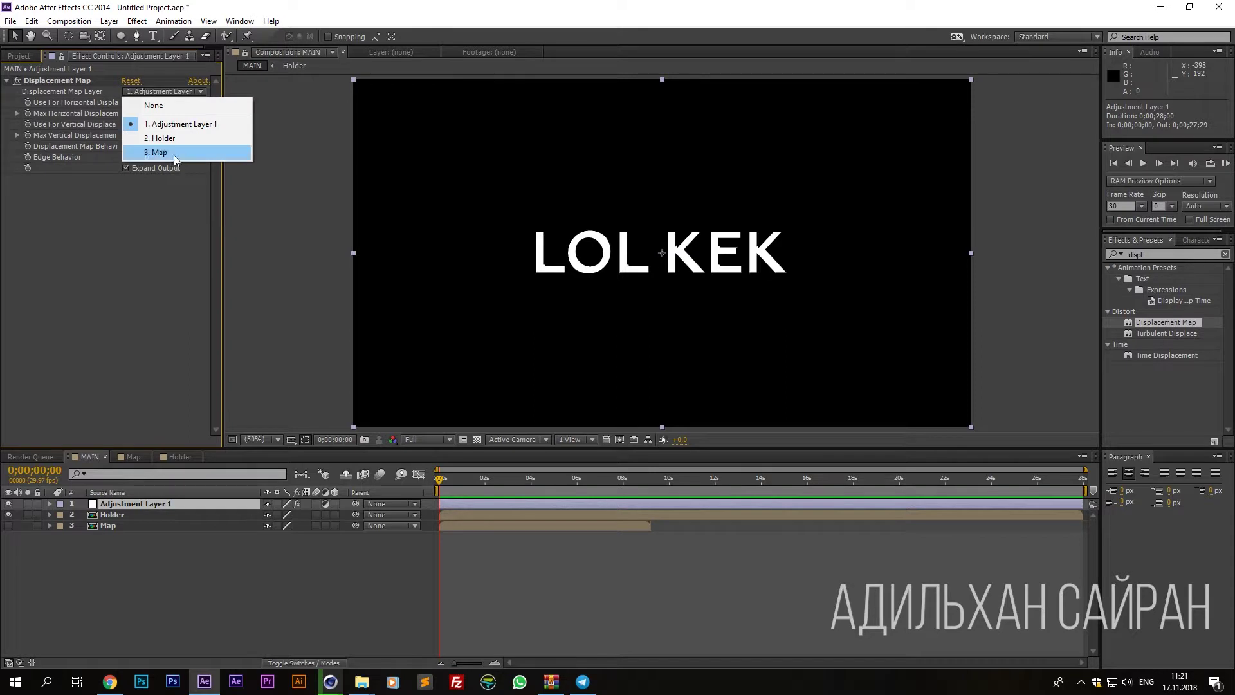
click(164, 156)
mouse_move(441, 479)
mouse_down()
mouse_move(457, 477)
mouse_move(441, 488)
mouse_up()
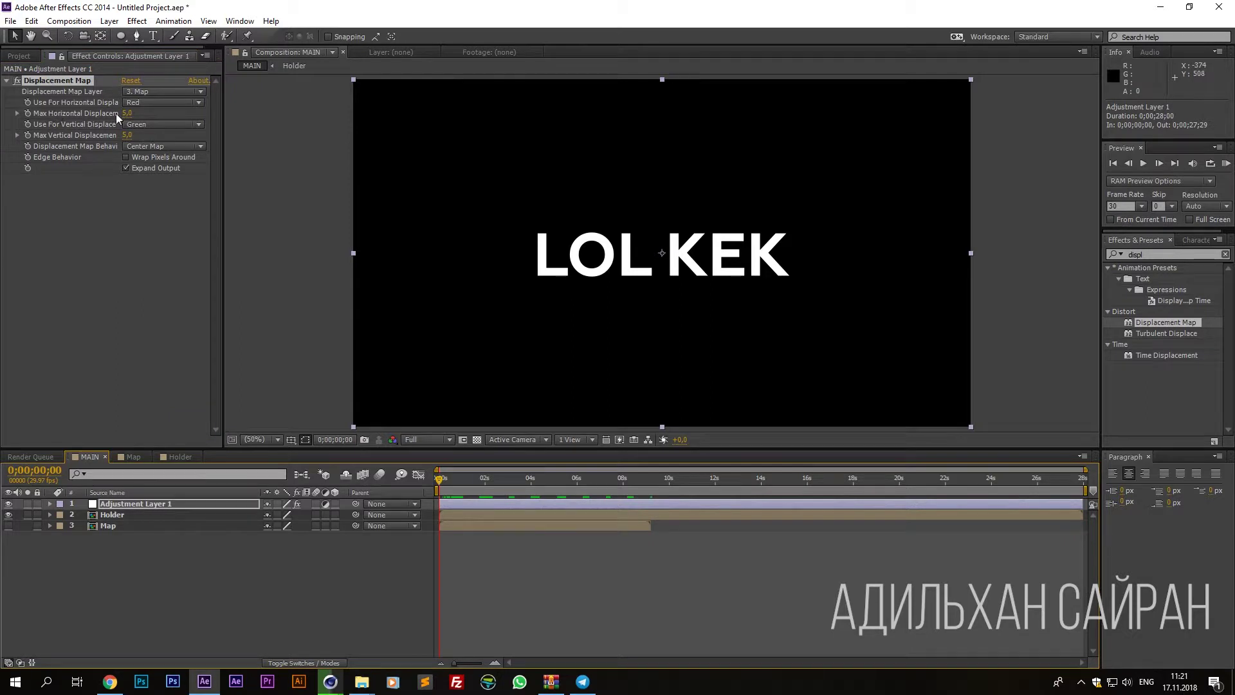
Set Max Vertical and Max Horizontal Displacement both to 0.
click(127, 135)
text(0)
key(Return)
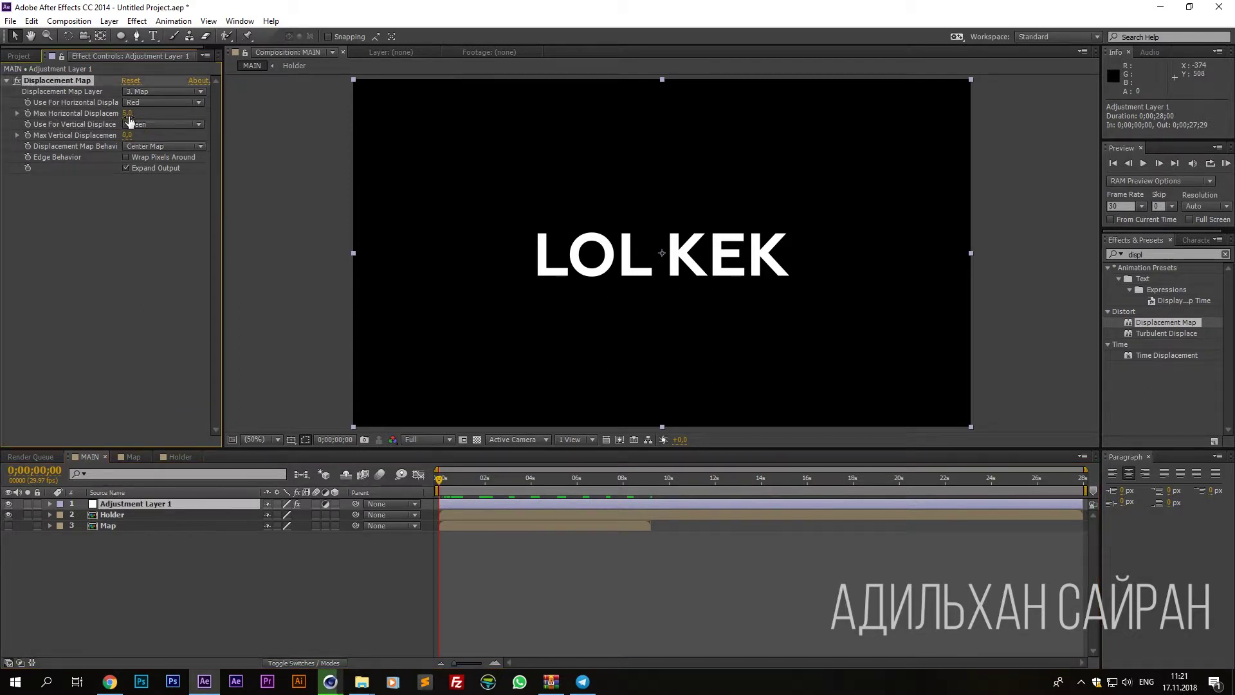
click(127, 113)
text(0)
key(Return)
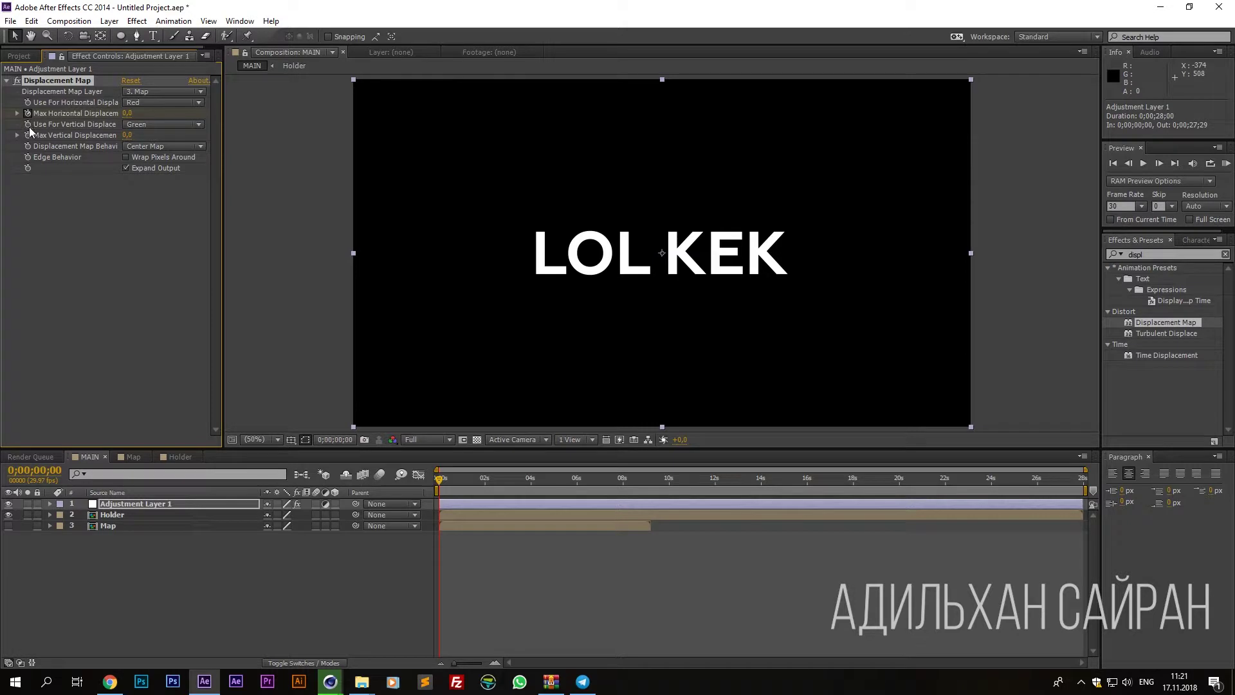
Raise Max Horizontal Displacement to 437 and preview the glitch at a later frame.
drag(131, 113, 448, 516)
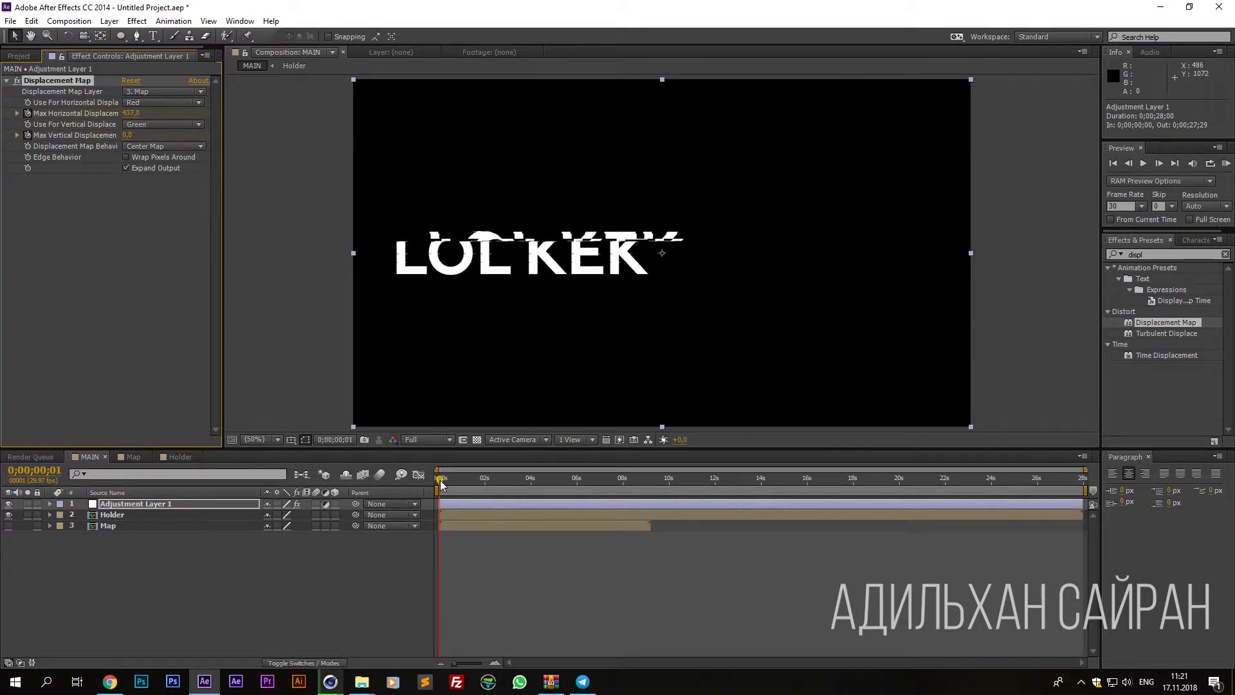
drag(456, 662, 463, 663)
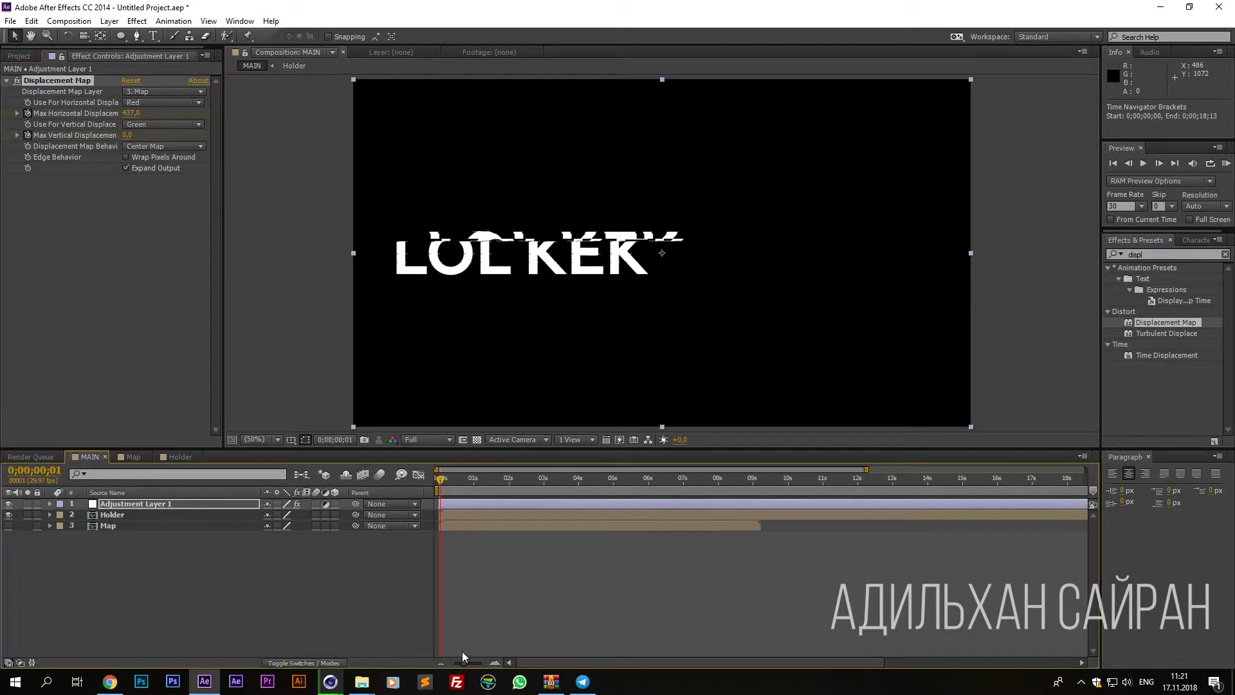
mouse_move(443, 482)
mouse_down()
mouse_move(493, 453)
mouse_move(587, 428)
mouse_move(549, 453)
mouse_move(558, 493)
mouse_move(589, 476)
mouse_move(744, 464)
mouse_move(726, 478)
mouse_move(776, 482)
mouse_up()
Keyframe horizontal displacement at 150 and -150, pasting keyframes onto both displacement properties.
key(u)
key(ctrl+c)
click(161, 525)
key(ctrl+v)
key(ctrl+v)
click(273, 526)
text(-150)
key(Return)
key(ctrl+v)
key(ctrl+v)
key(ctrl+v)
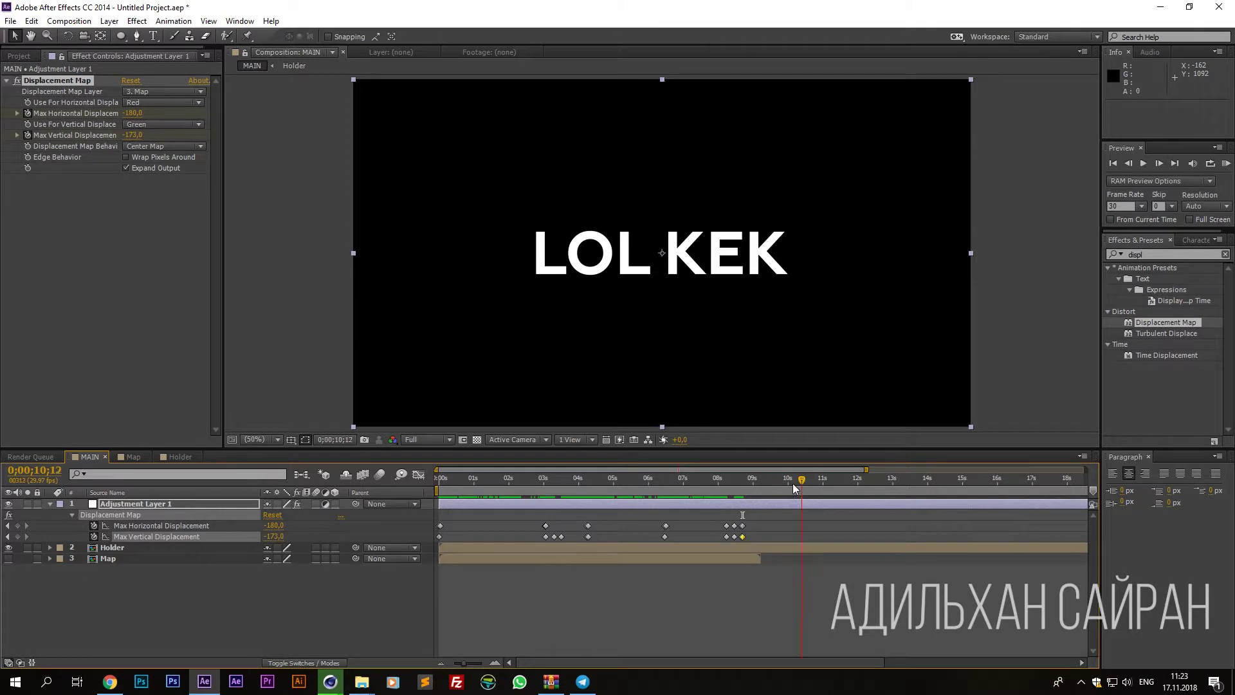
Trim the MAIN composition to a work area ending at 09;06.
key(n)
right_click(750, 487)
click(775, 527)
Rename the adjustment layer to FX.
mouse_move(453, 493)
mouse_down()
mouse_move(633, 501)
mouse_move(683, 517)
mouse_up()
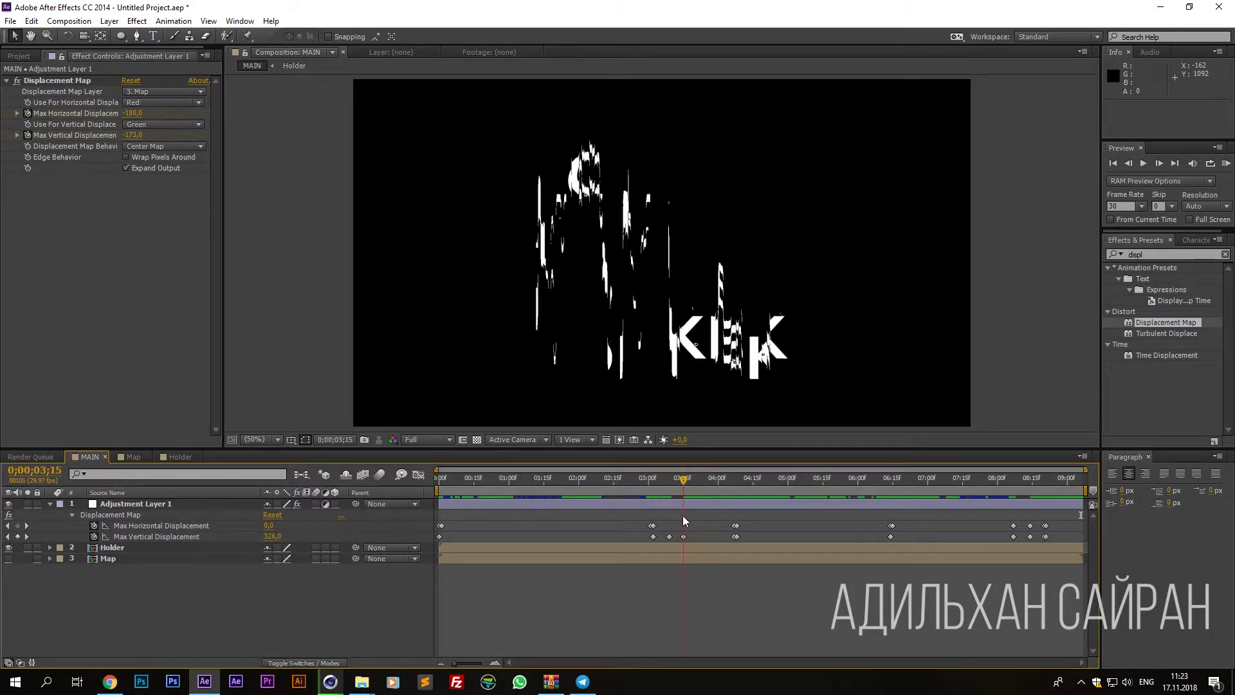
key(u)
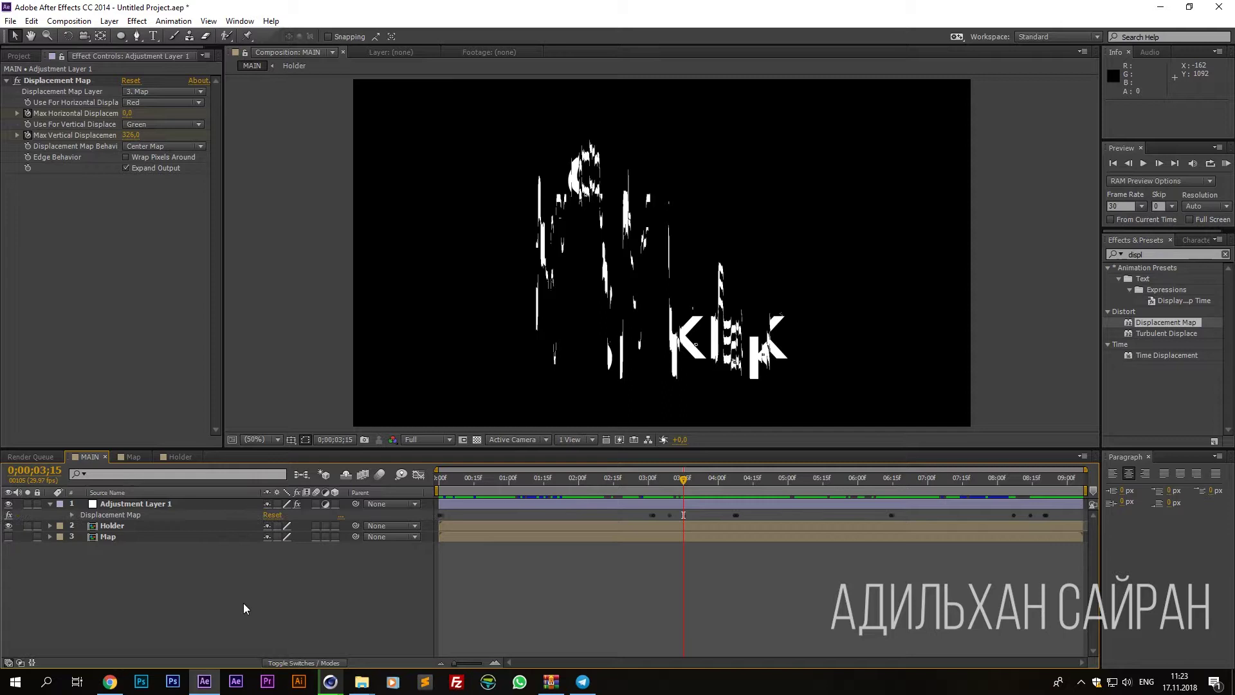
click(139, 507)
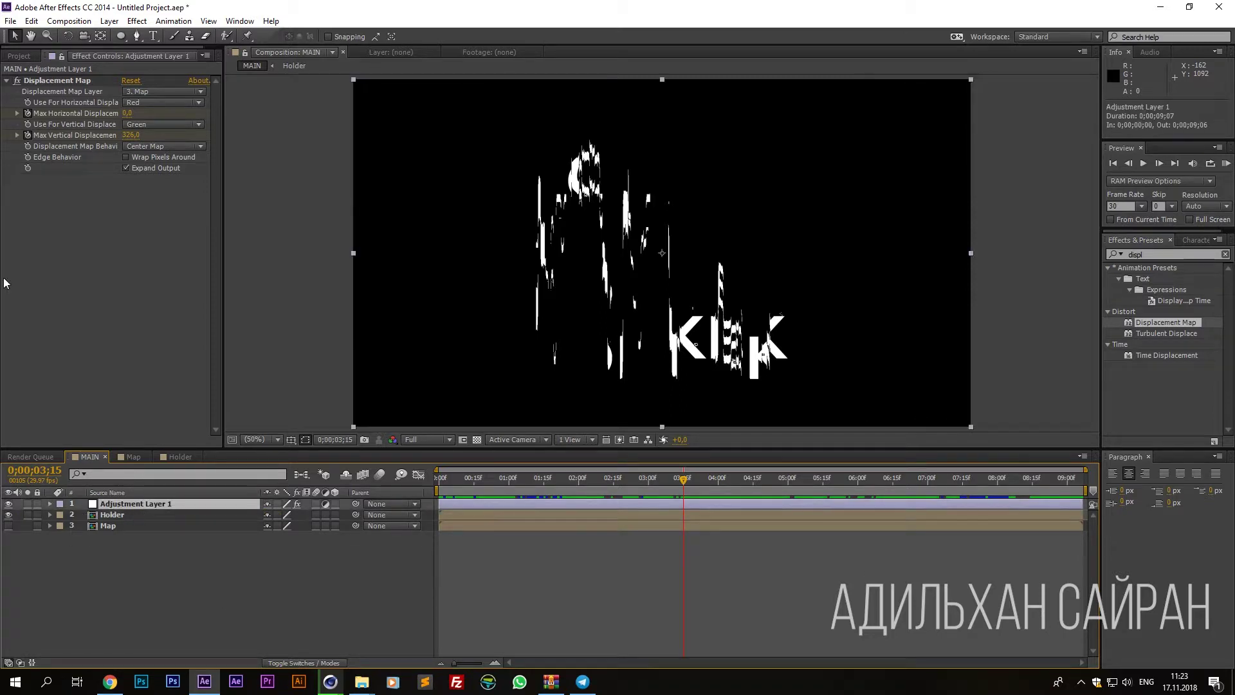
key(Return)
text(FX)
key(Return)
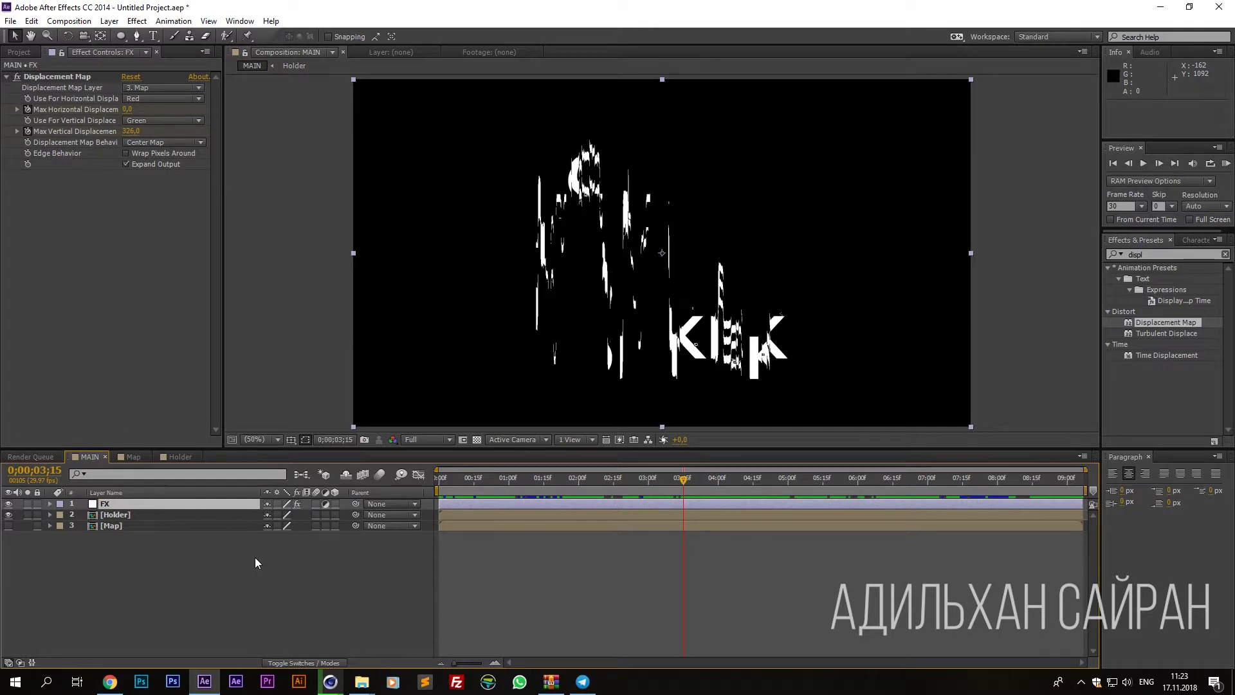
Add a Slider Control named Amp to FX and reveal its value in the timeline.
key(ctrl+space)
text(sl)
key(Return)
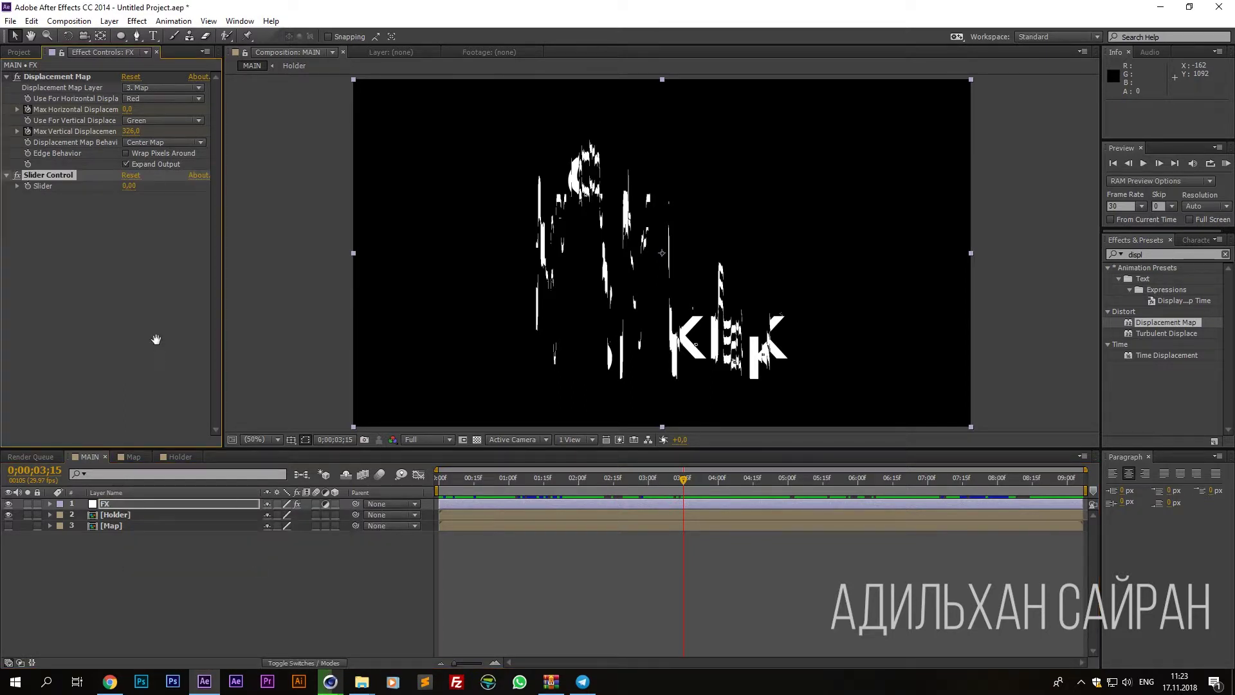
key(Return)
text(Amp)
key(Return)
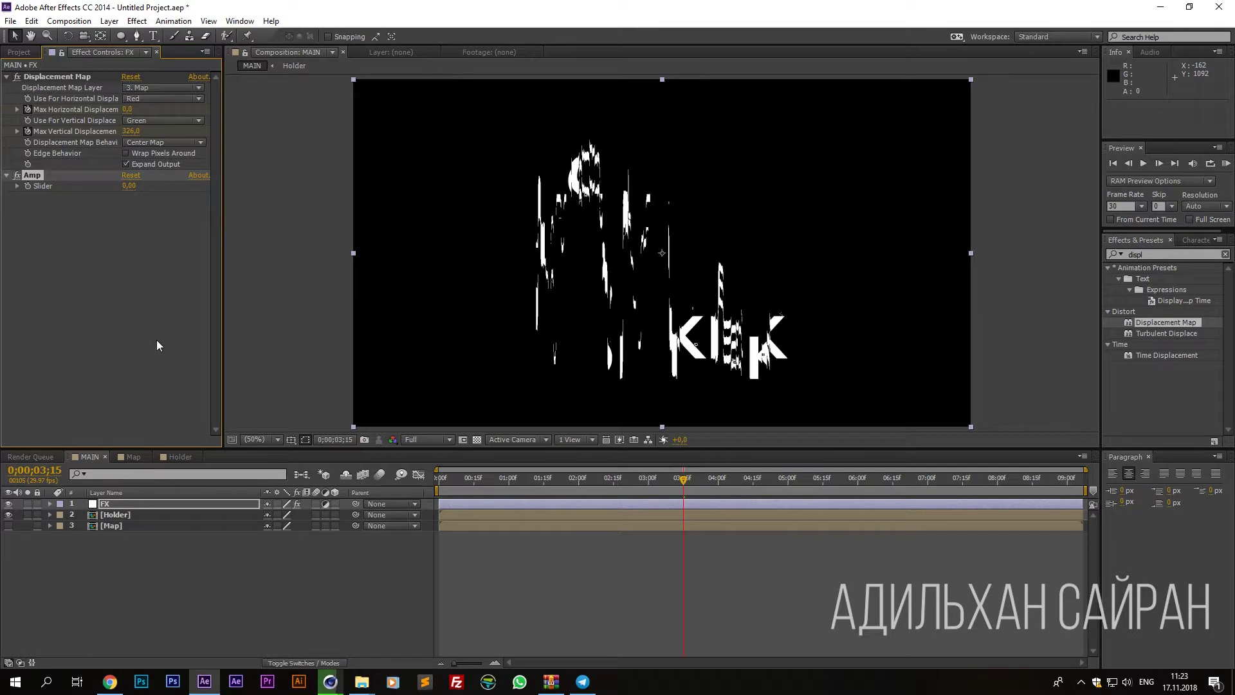
key(e)
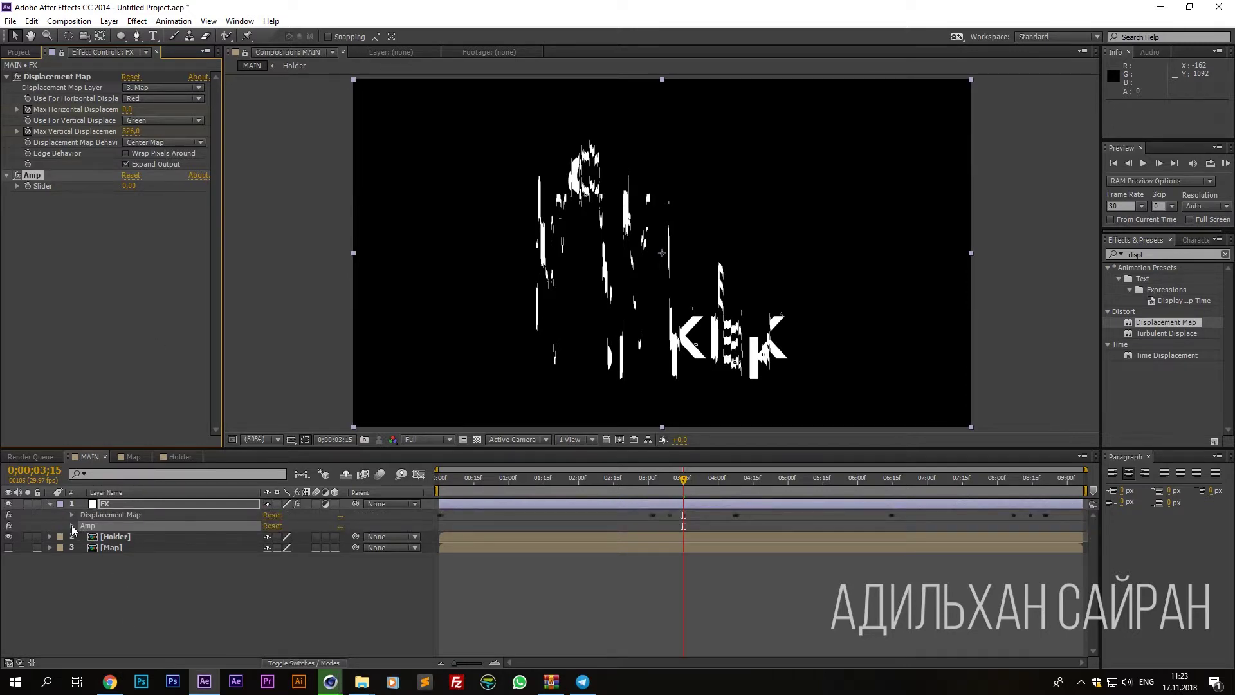
click(71, 525)
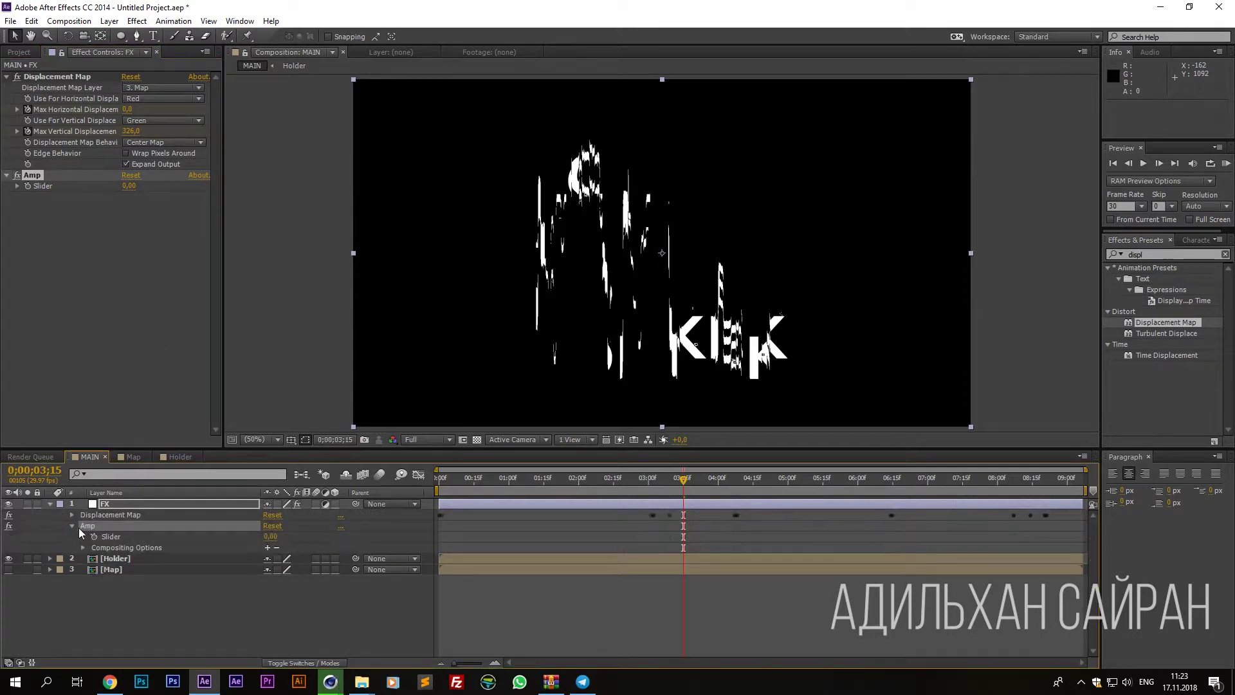
click(117, 560)
Apply Shift Channels to Holder with green and blue turned off, leaving only red.
key(ctrl+space)
text(sfi)
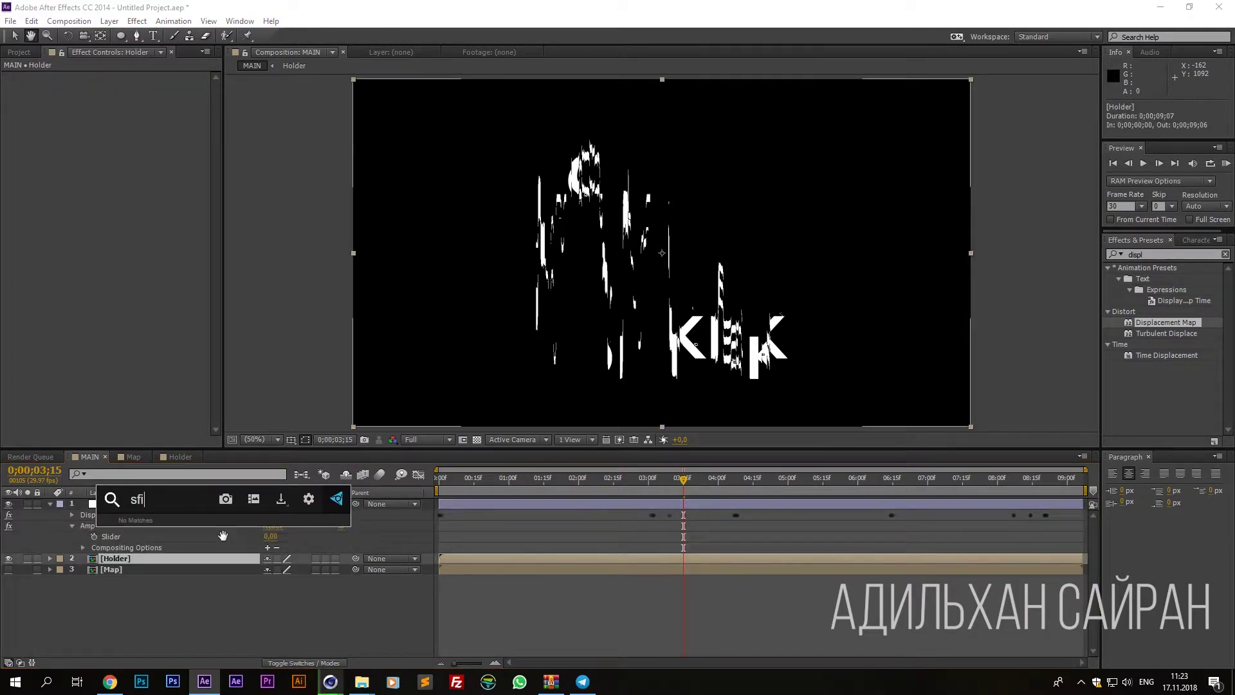
key(BackSpace)
key(BackSpace)
text(hift)
key(Return)
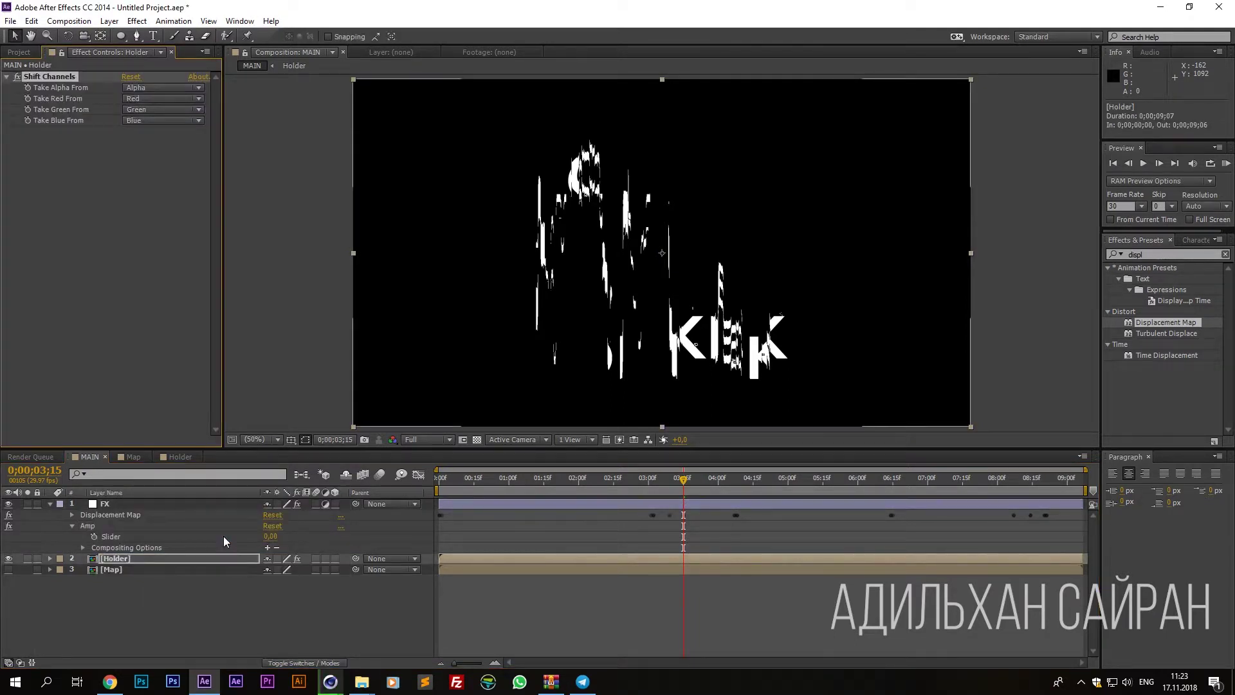
click(160, 110)
click(169, 248)
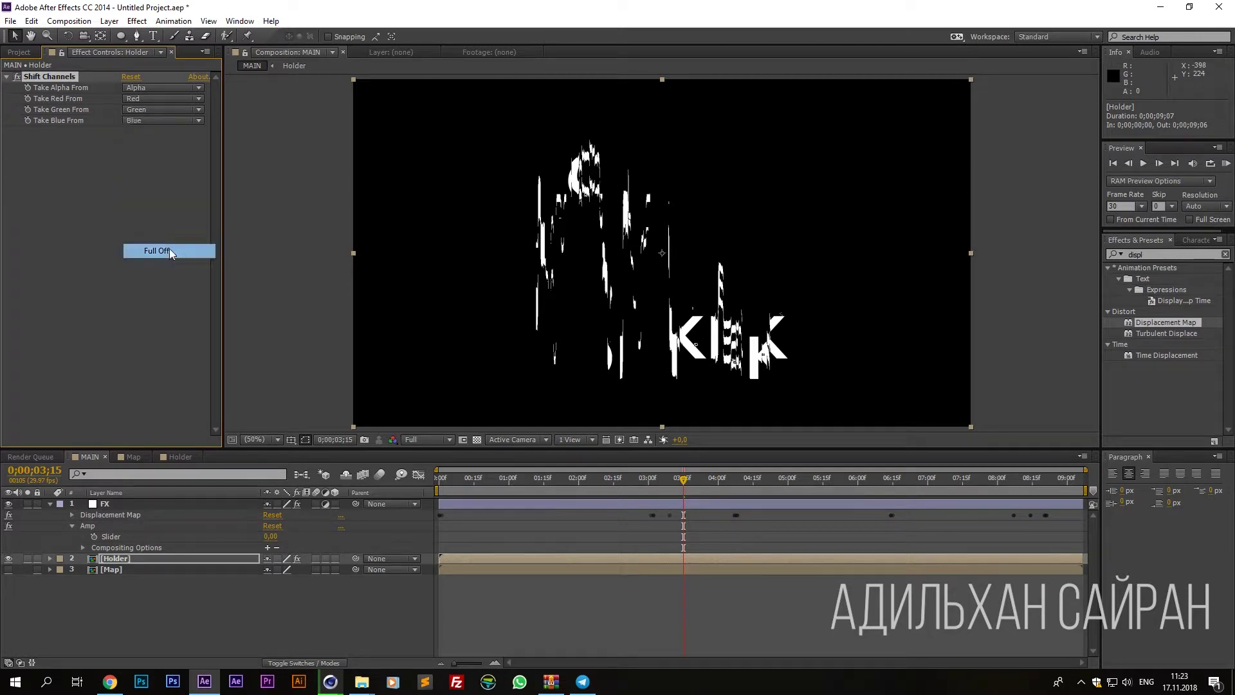
click(160, 120)
click(162, 261)
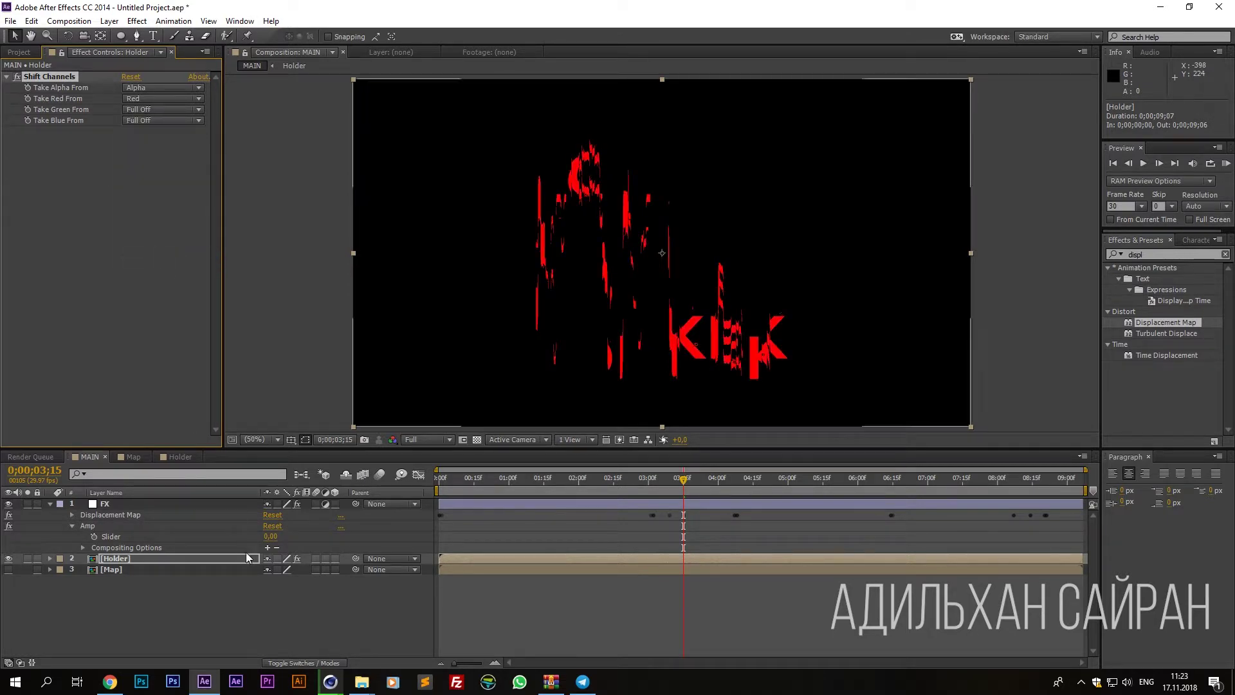
Duplicate Holder and set the copy's Shift Channels to keep only green.
click(149, 554)
key(ctrl+d)
click(140, 98)
click(161, 239)
click(161, 109)
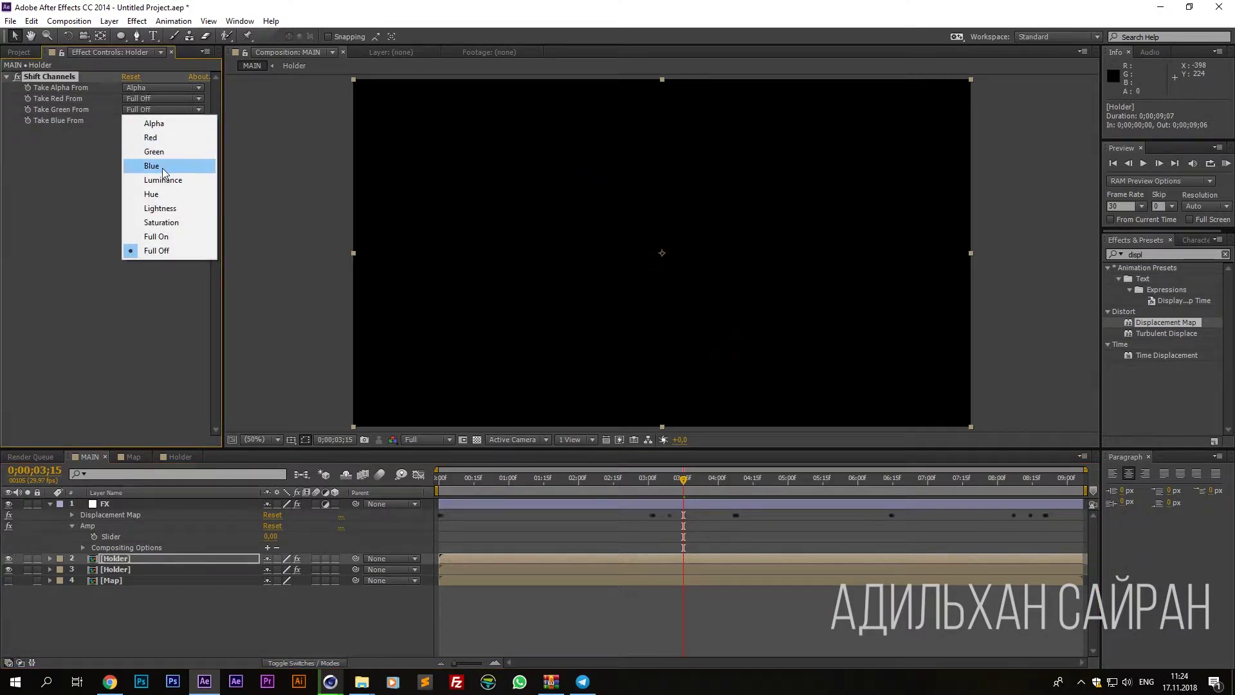
click(155, 151)
Duplicate again, set the copy to keep only blue, and select all three Holder layers.
click(148, 559)
key(ctrl+d)
click(141, 111)
click(141, 252)
click(141, 121)
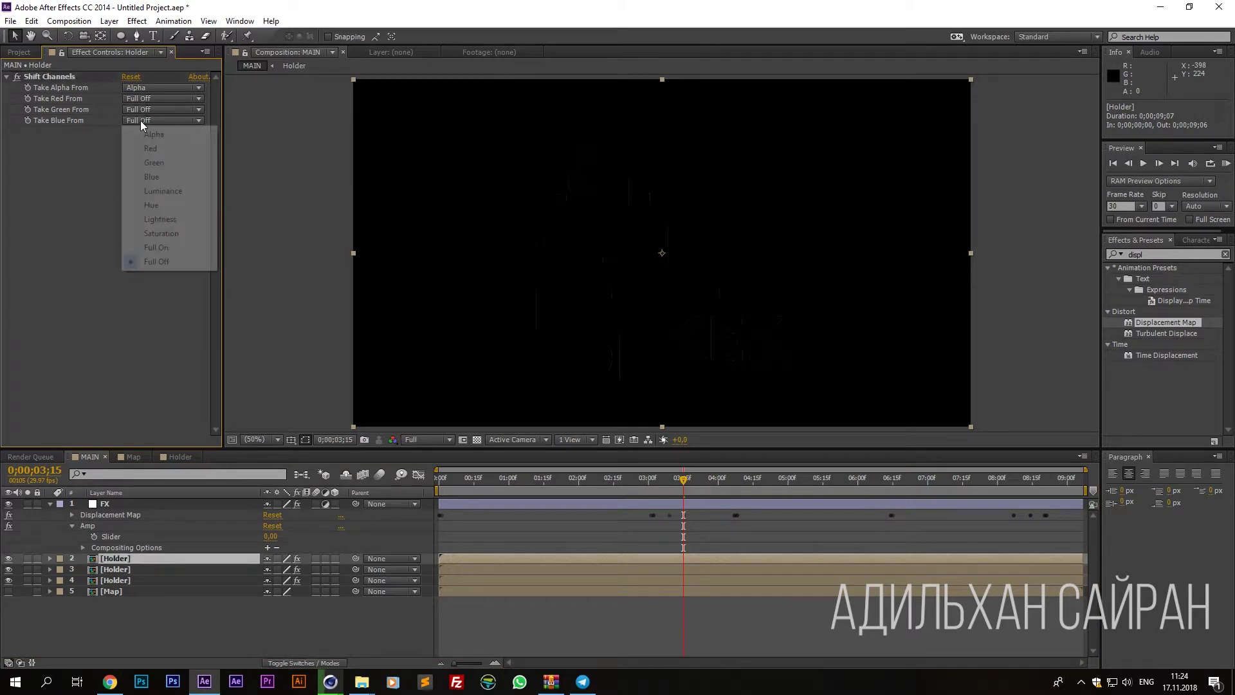
click(153, 176)
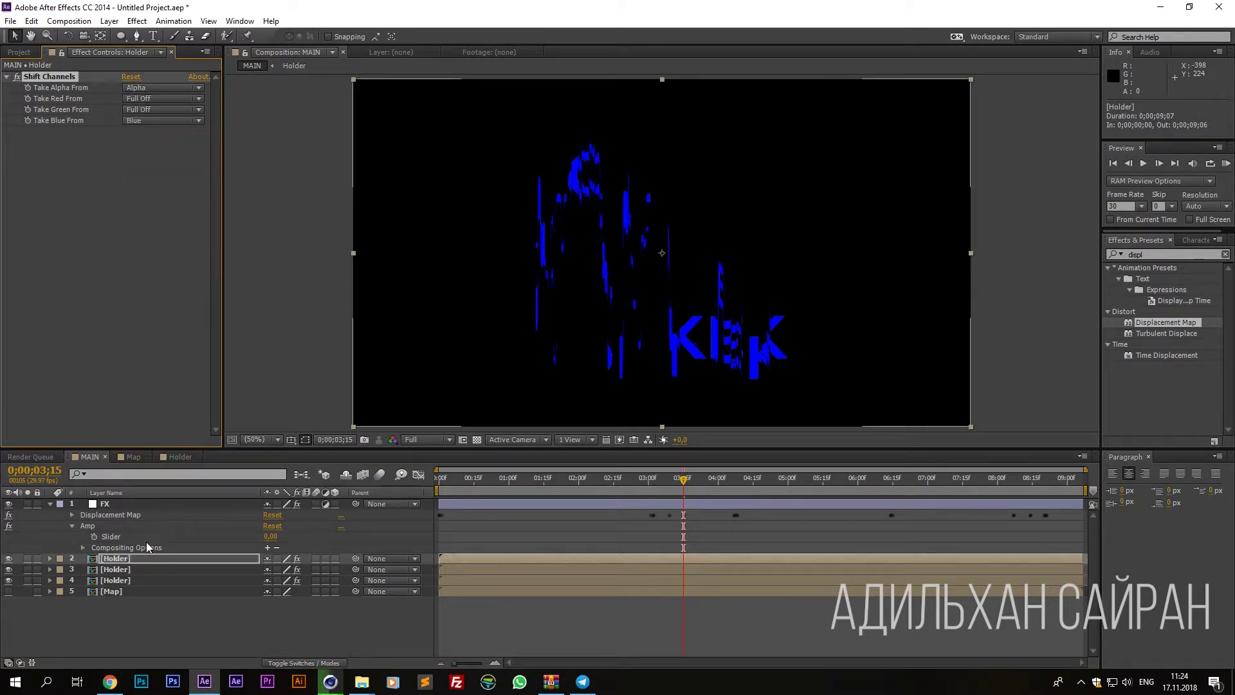
shift+click(122, 582)
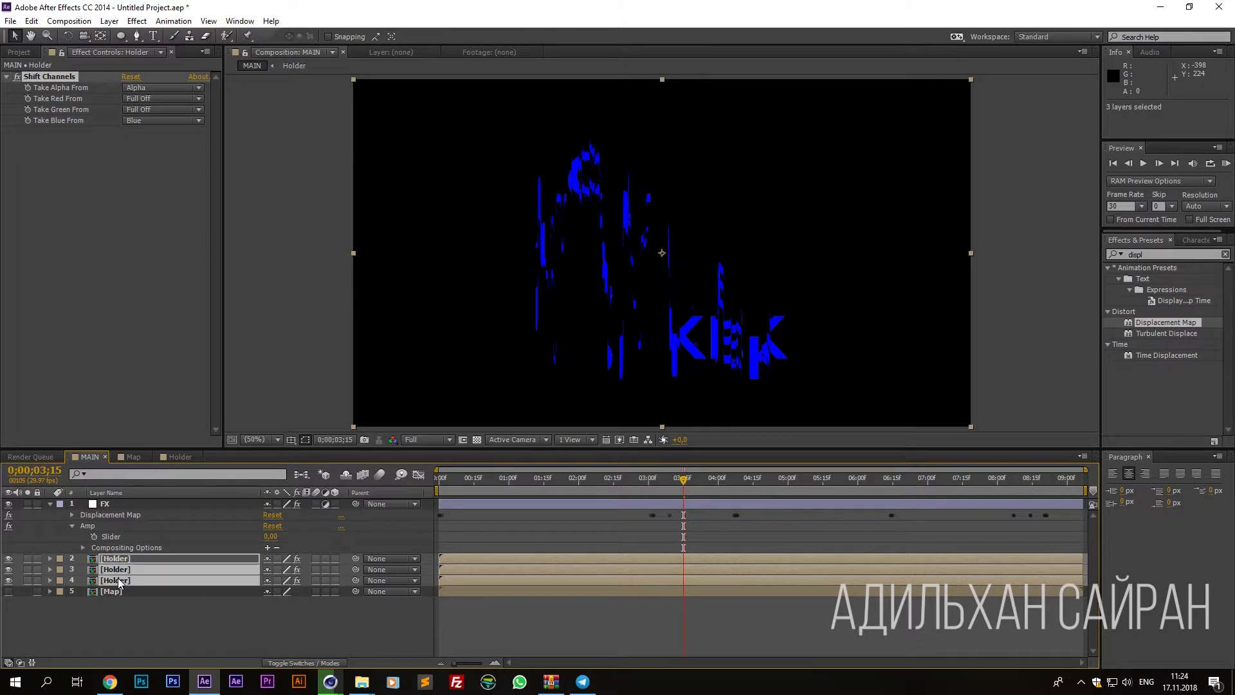
Give layer 2's Position a wiggle(10, …) expression linked to the Amp slider.
key(p)
click(110, 536)
click(309, 549)
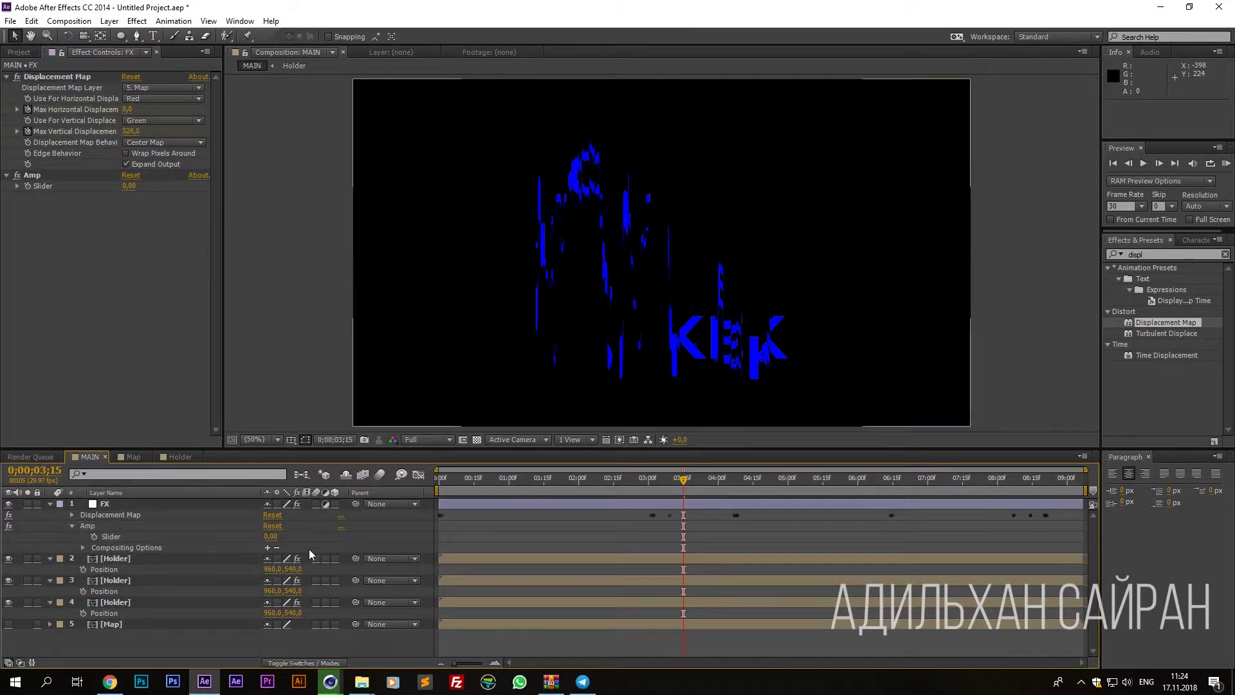
alt+click(83, 569)
text(wiggl)
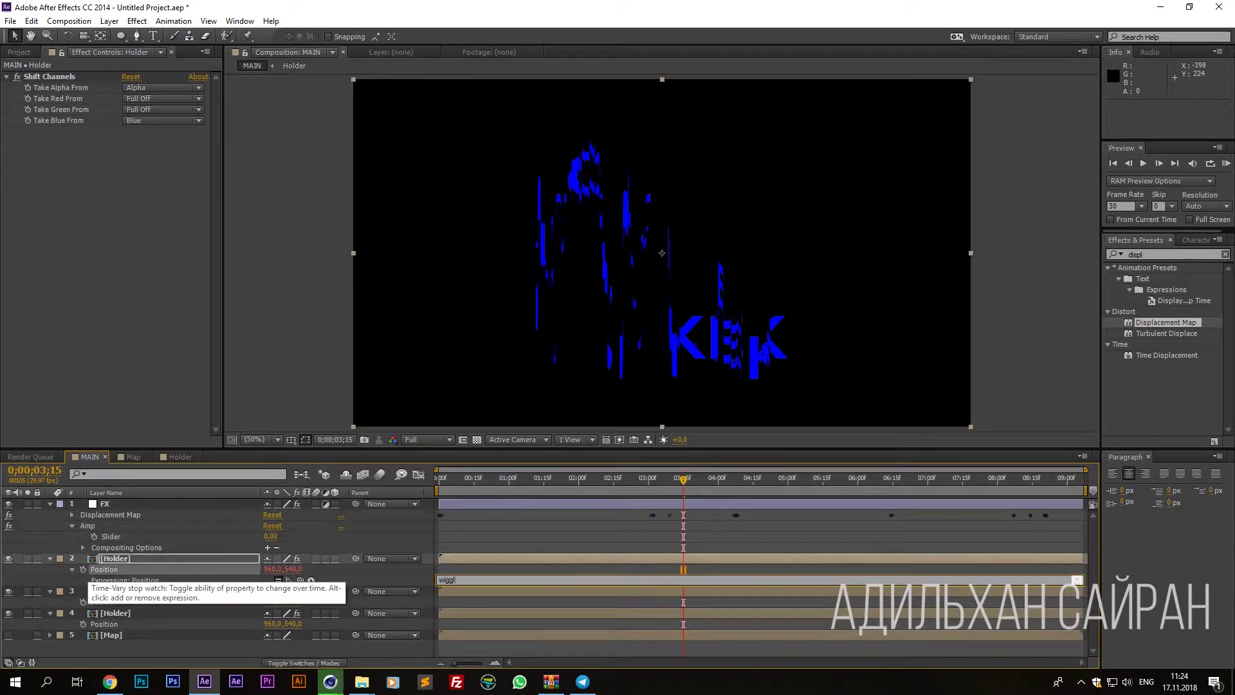
text(0,)
drag(300, 580, 171, 534)
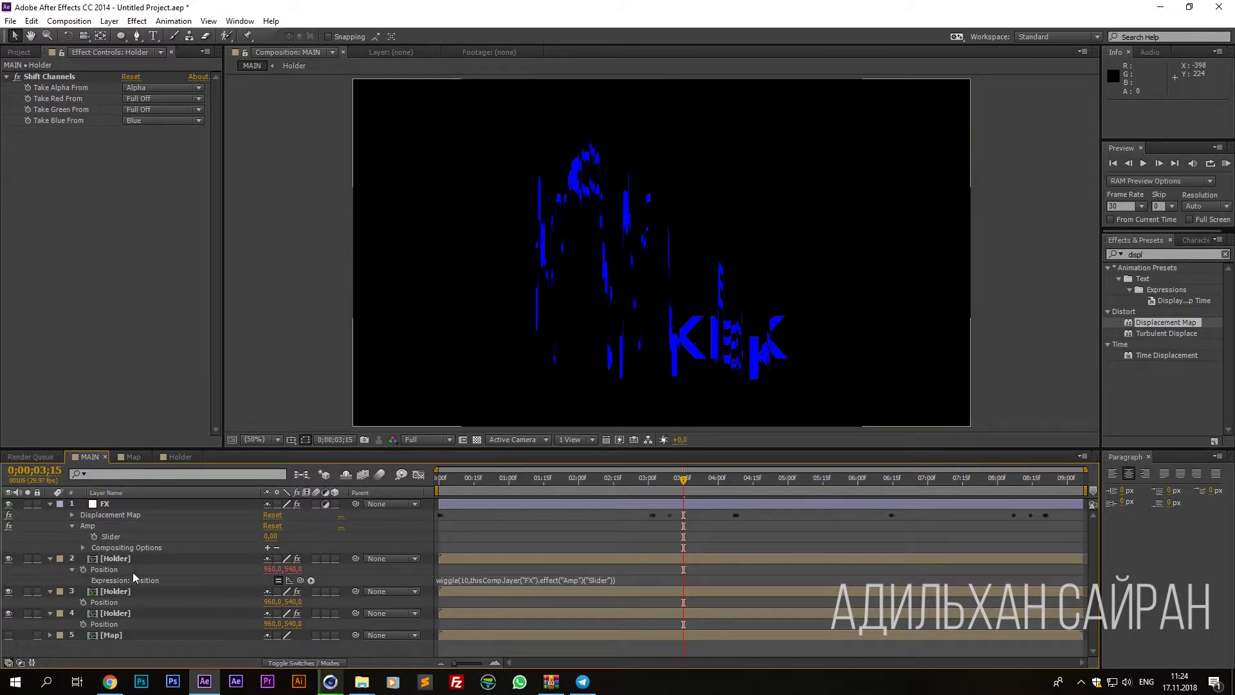
Copy only the Position expression to apply it to the other Holder layers.
right_click(132, 572)
click(167, 552)
click(106, 602)
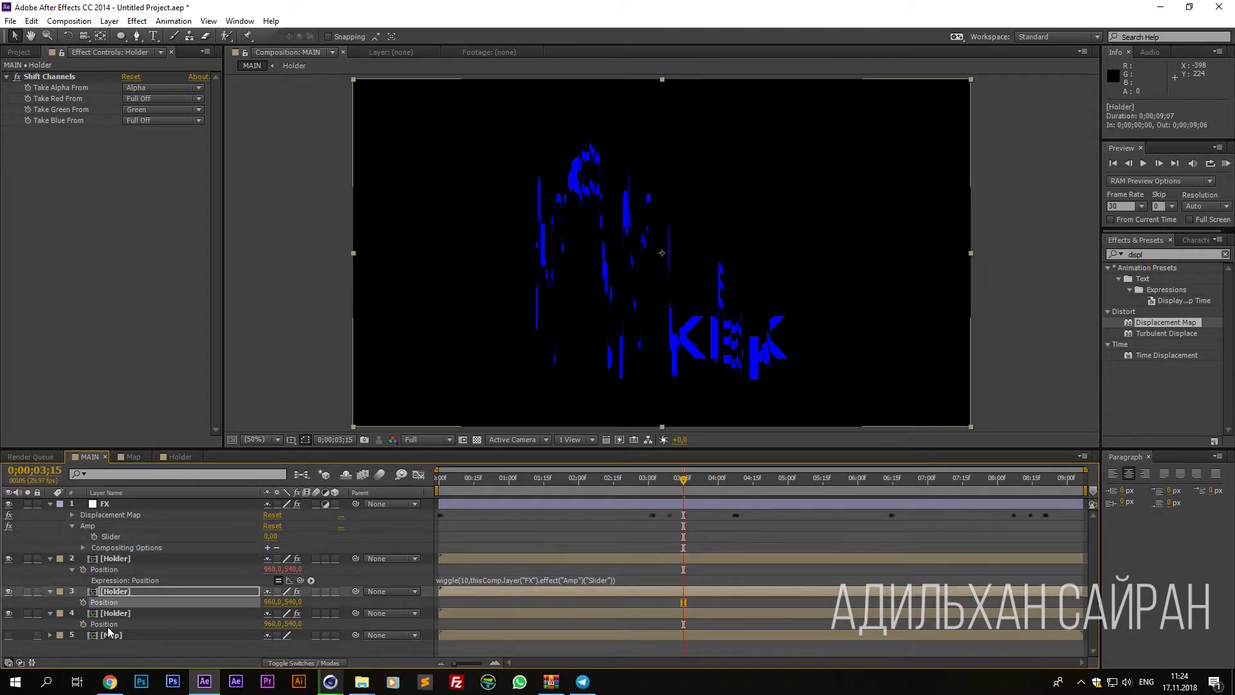
key(ctrl+a)
Collapse the layer properties and raise the FX layer's Amp Slider to 10, checking the wiggle.
key(u)
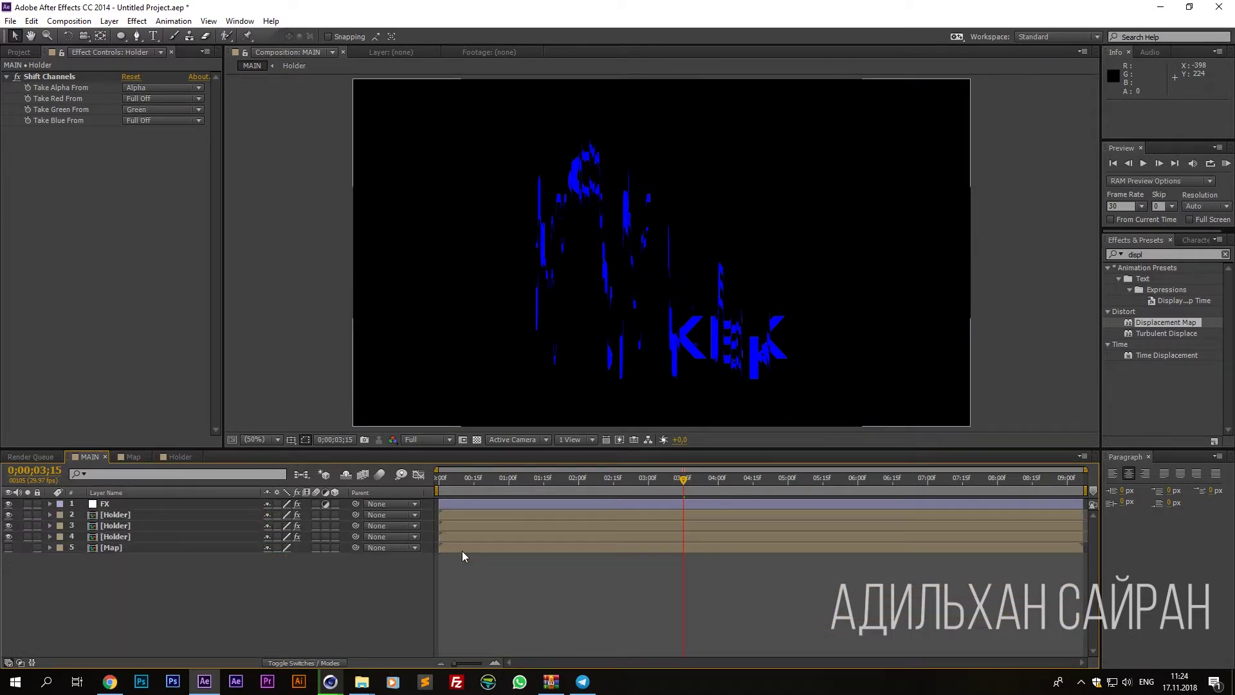
click(454, 488)
drag(462, 486, 417, 488)
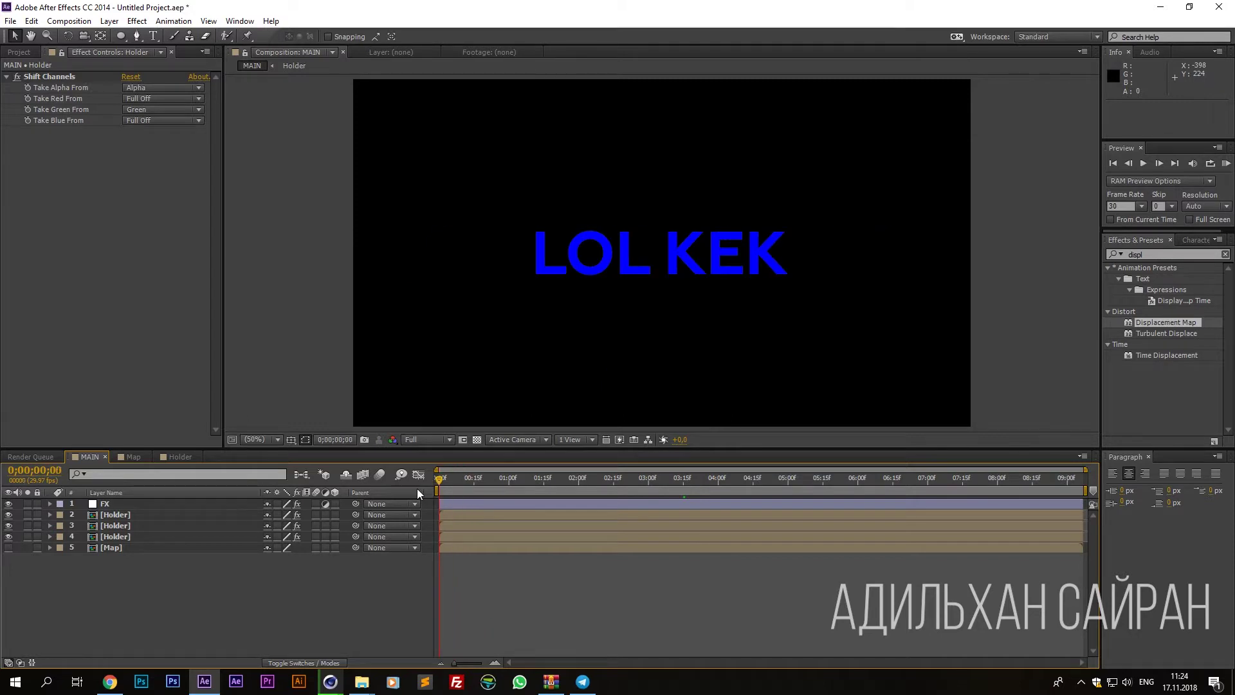
click(116, 505)
drag(128, 186, 148, 203)
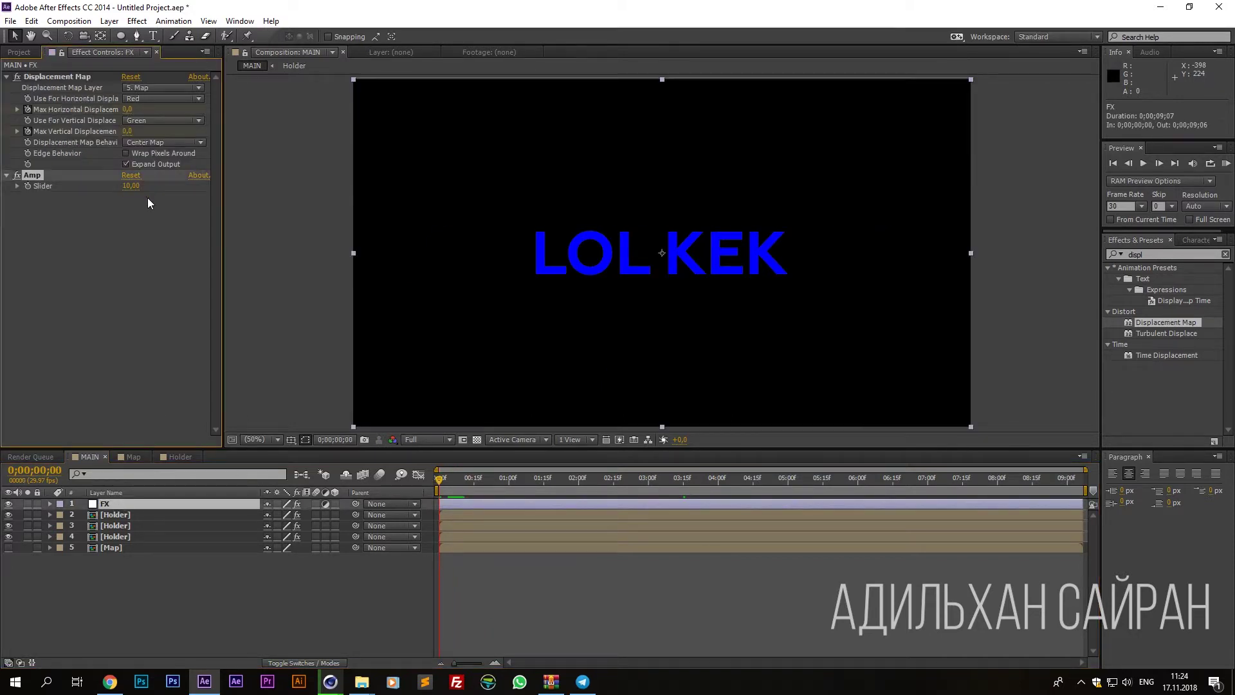
drag(443, 492, 562, 456)
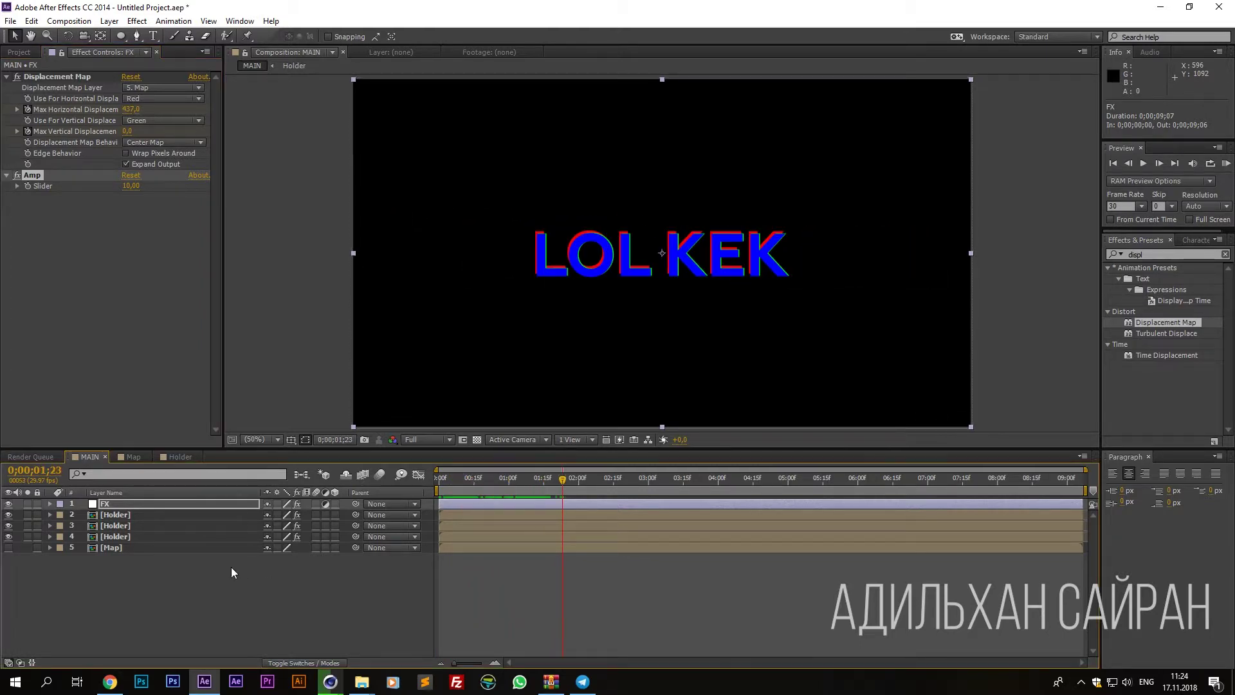
Set the three Holder layers' blending mode to Add so the text turns white.
key(F4)
click(165, 517)
shift+click(161, 535)
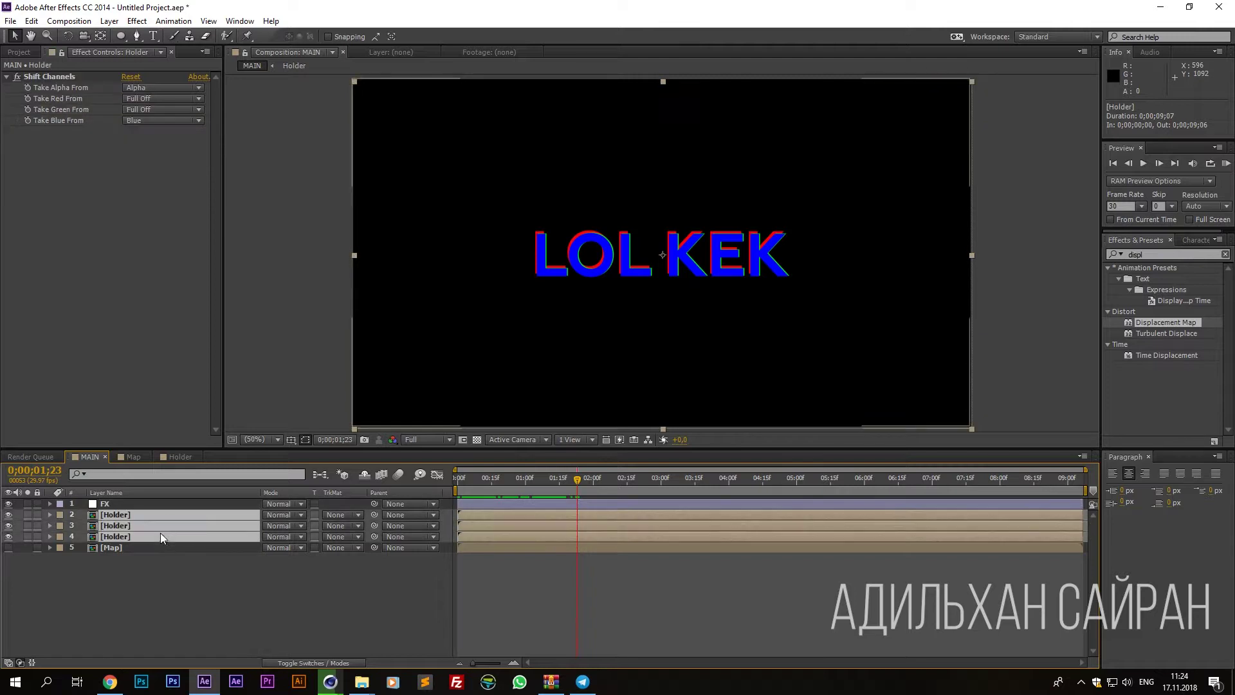
click(289, 515)
click(365, 247)
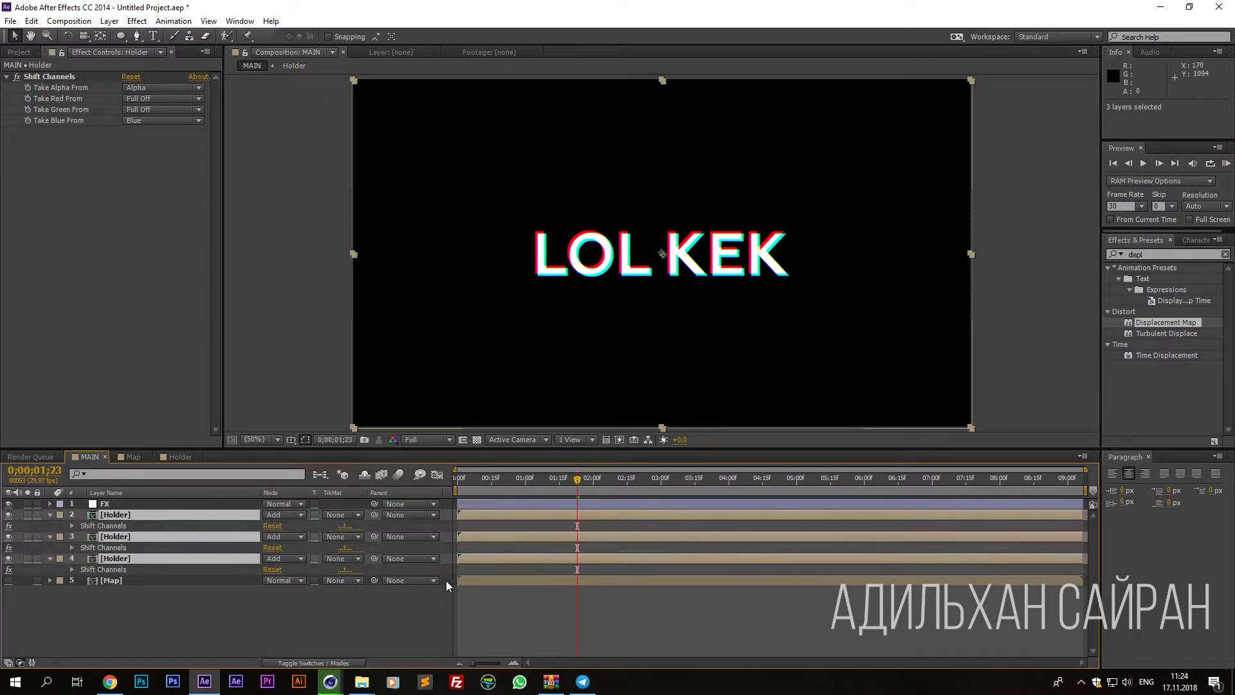
click(465, 616)
drag(577, 480, 633, 475)
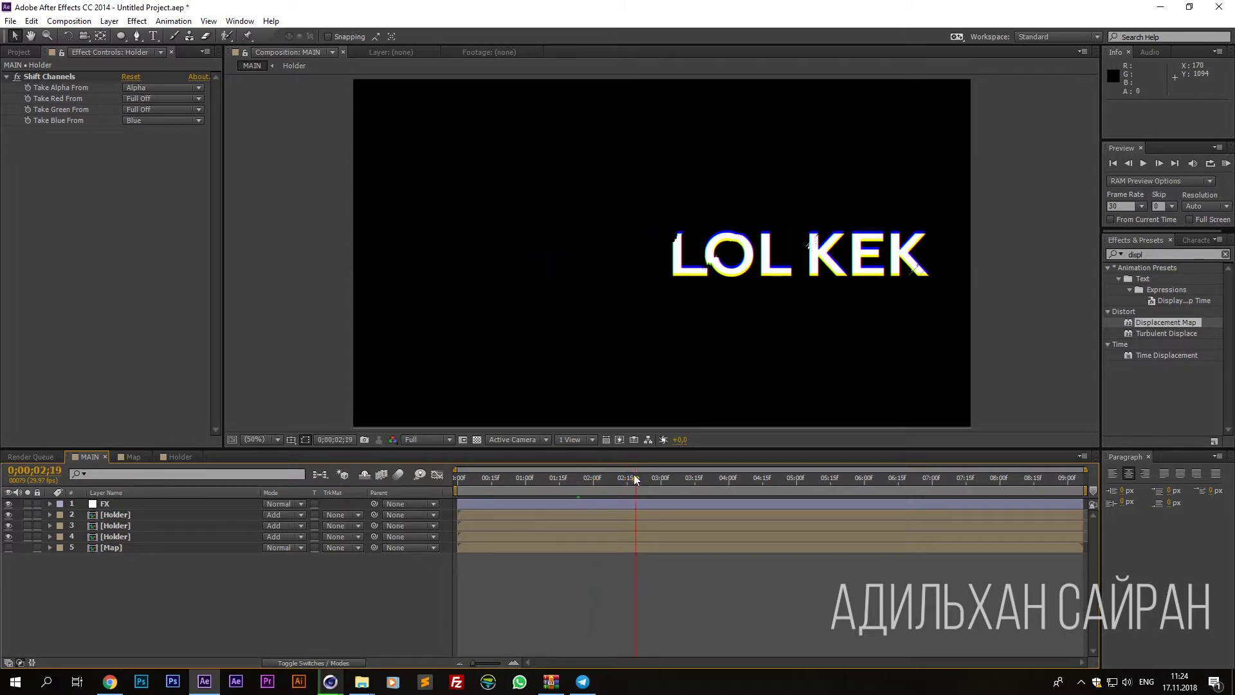
Keyframe the FX layer's Amp Slider at the first frame and early glitch moments (0, 19).
click(463, 505)
key(u)
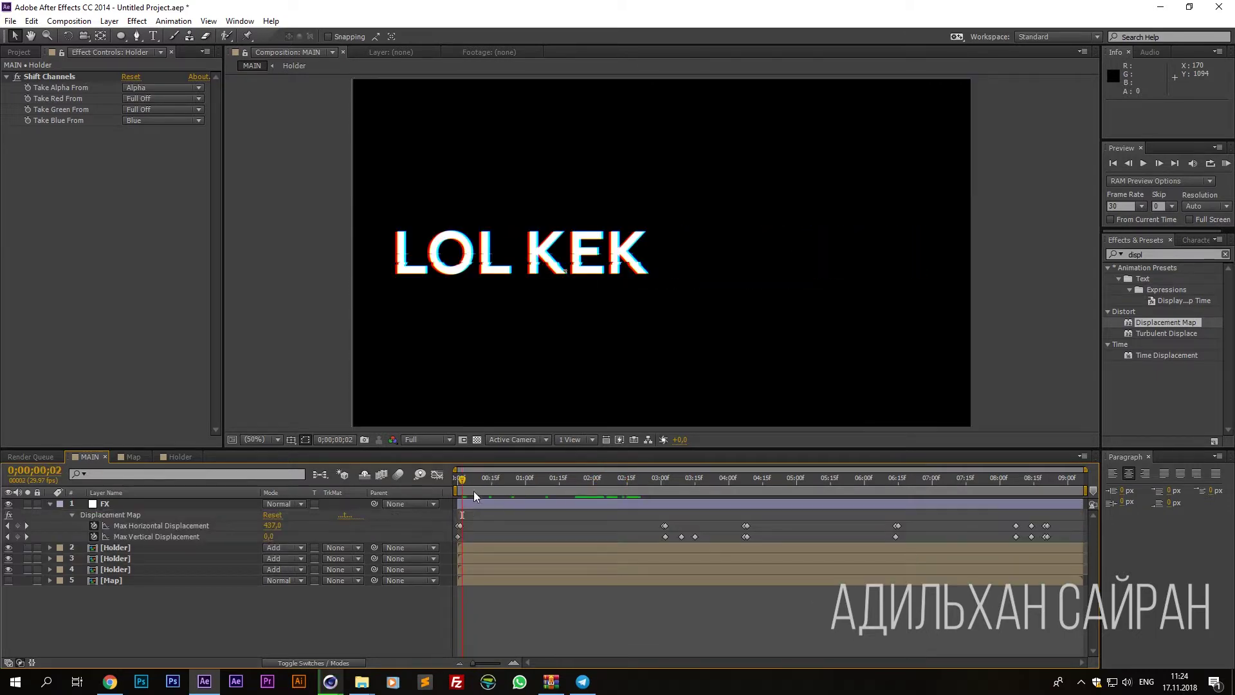
drag(460, 483, 449, 481)
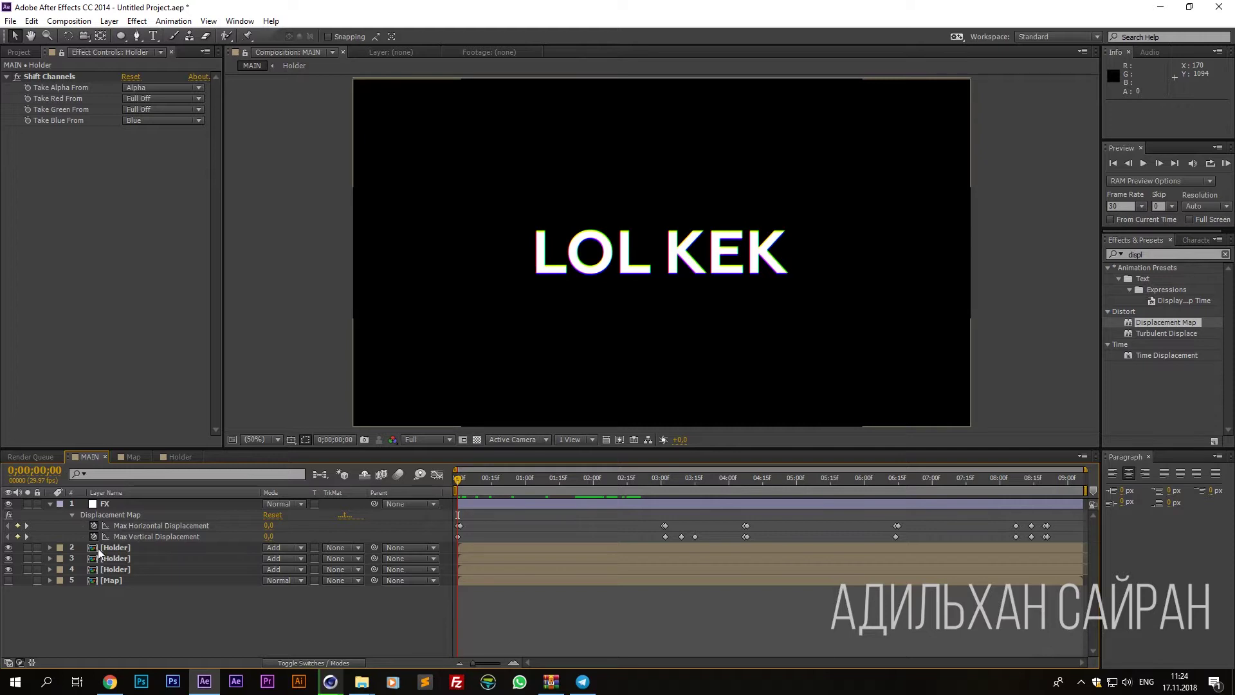
click(114, 503)
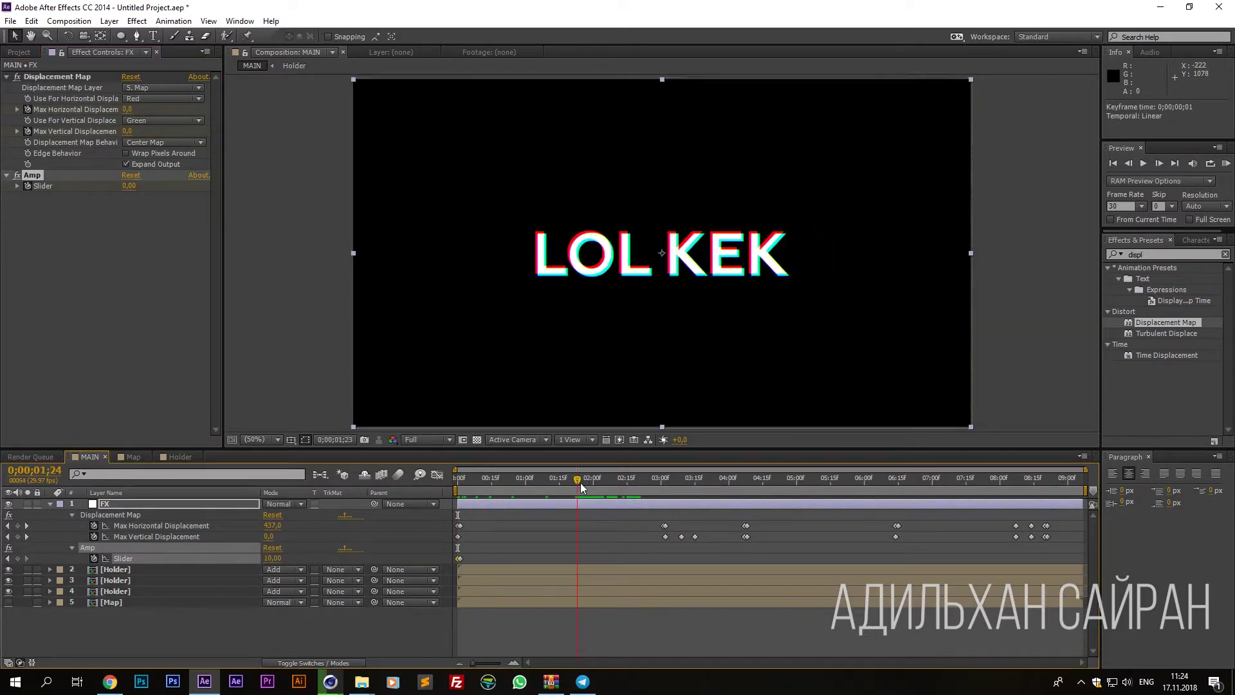
click(643, 481)
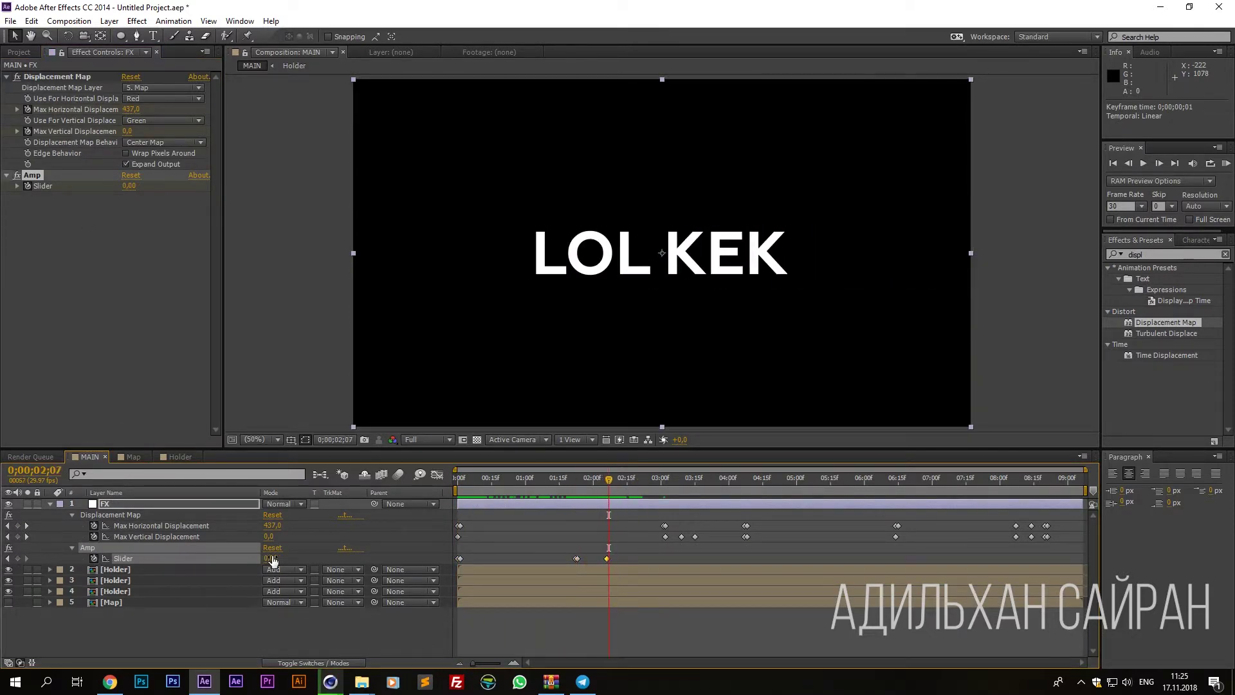
click(629, 484)
key(ctrl+v)
key(ctrl+v)
click(737, 480)
key(ctrl+v)
Add Amp keyframes peaking at 23 around 6 seconds, bring it back down, and preview.
key(space)
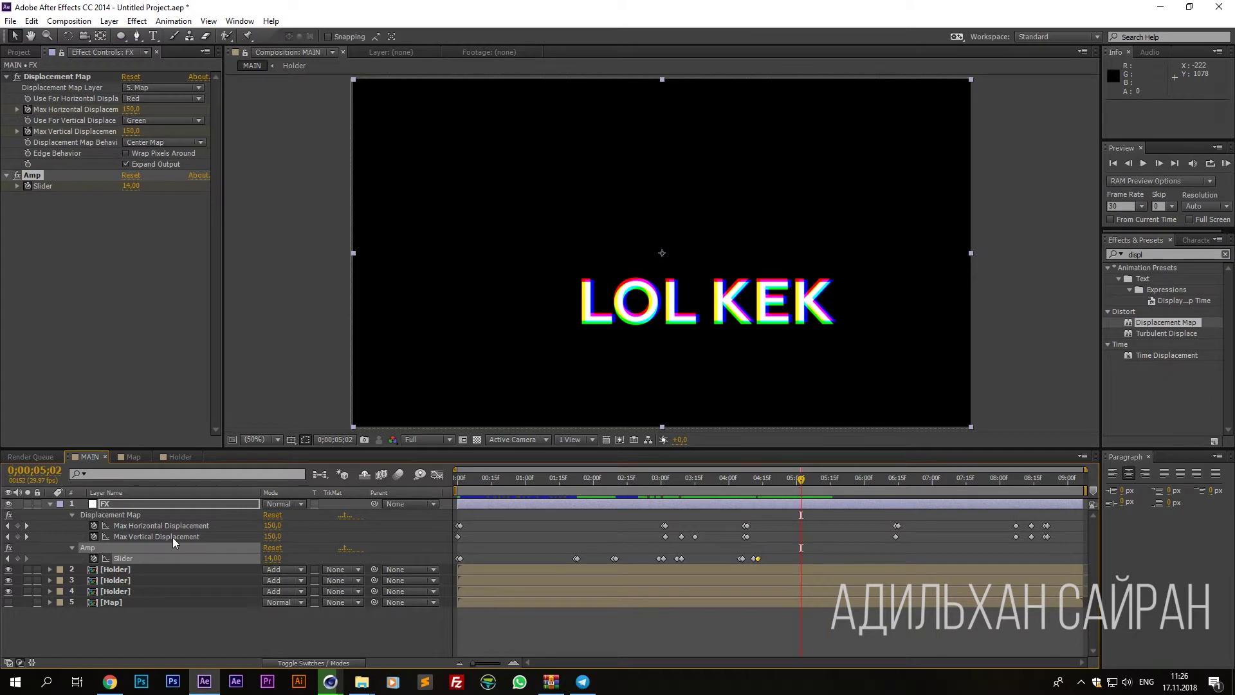
drag(804, 492, 875, 496)
drag(254, 558, 267, 560)
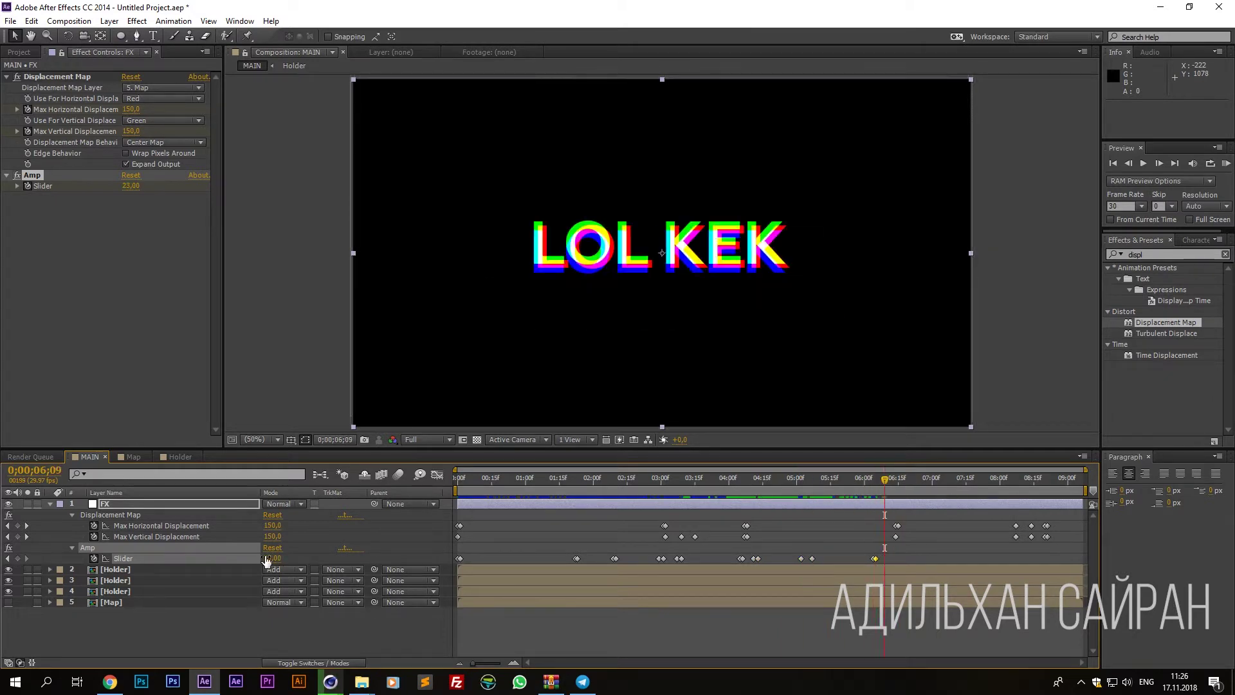
mouse_move(908, 492)
mouse_down()
mouse_move(956, 493)
mouse_move(926, 491)
mouse_up()
key(ctrl+v)
key(space)
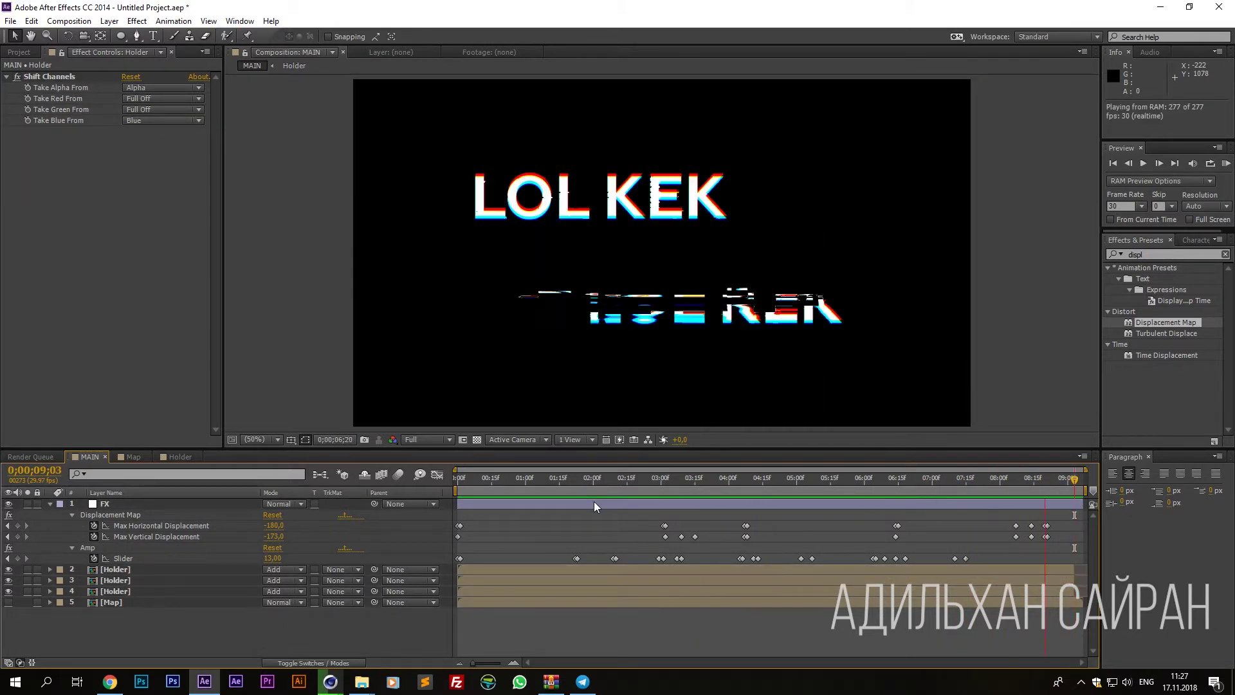
Stop the RAM preview of the keyframed LOL KEK glitch animation.
key(ctrl+0)
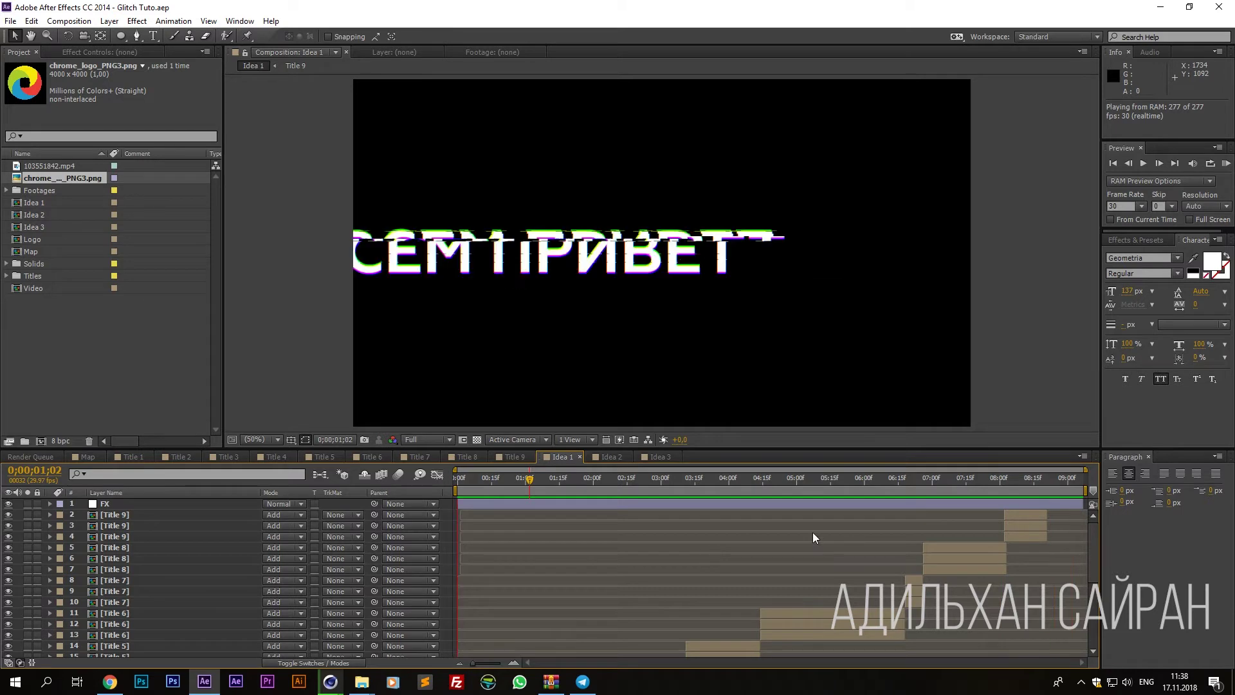
Preview the Idea 2 glitched video comp, then the Idea 3 glitched logo comp.
click(611, 456)
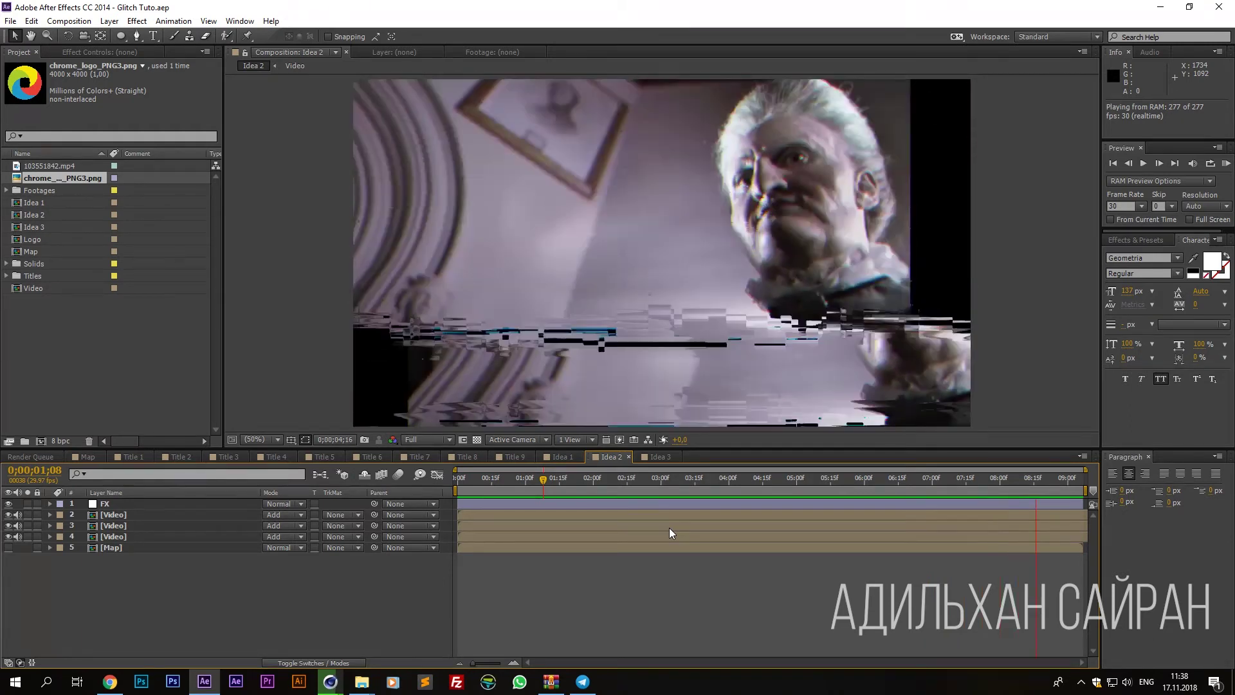
key(space)
click(659, 457)
key(space)
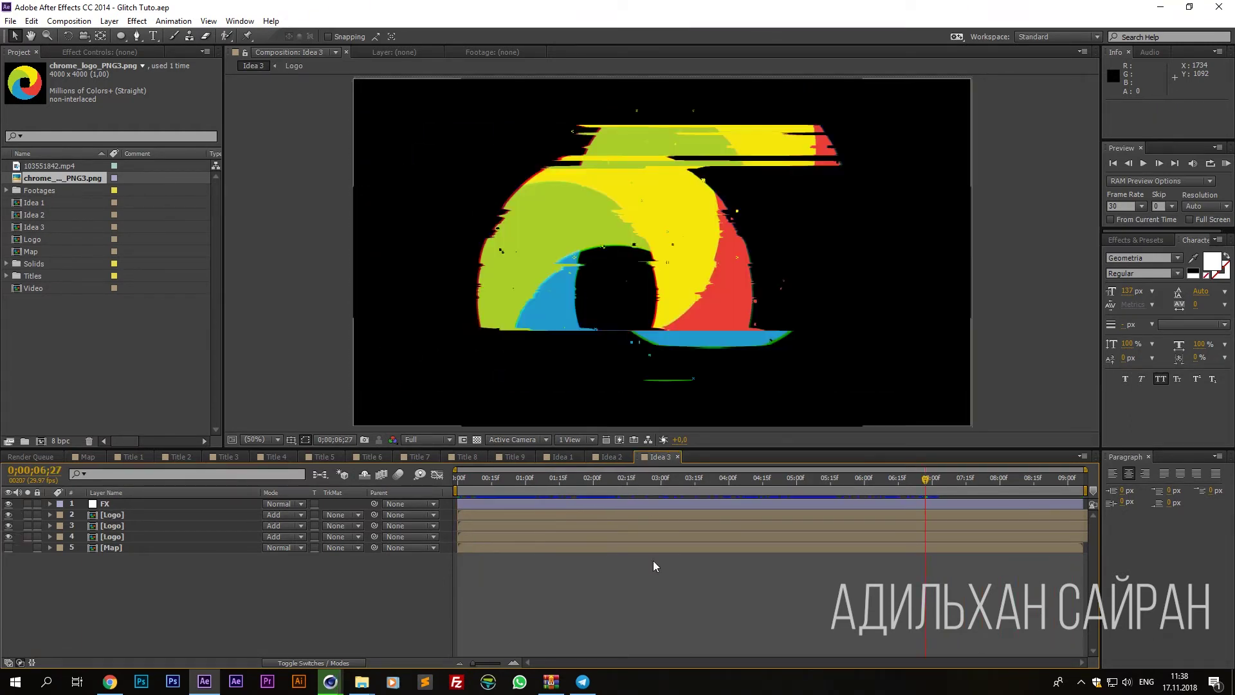